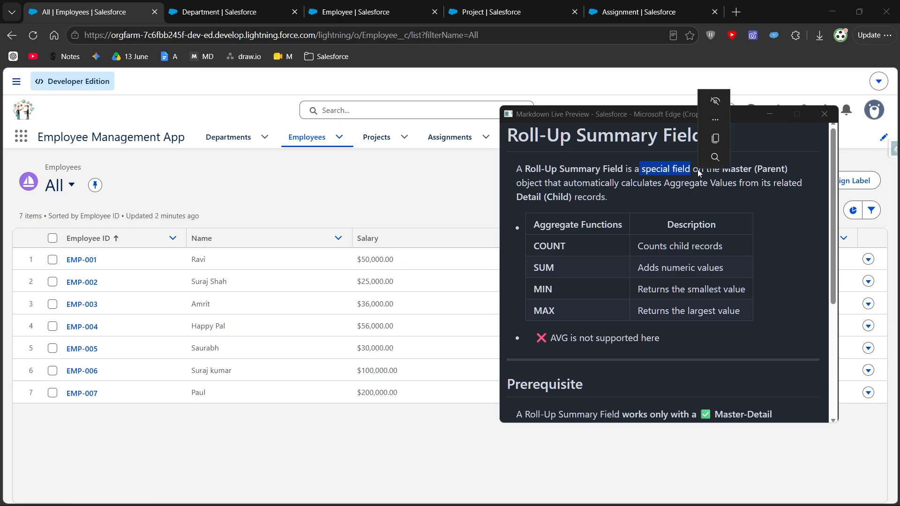
- Read the Roll-Up Summary Field definition in the notes, covering the master object, aggregate values and related detail records
{"action": "left_click_drag", "start_coordinate": [694, 169], "coordinate": [754, 173]}
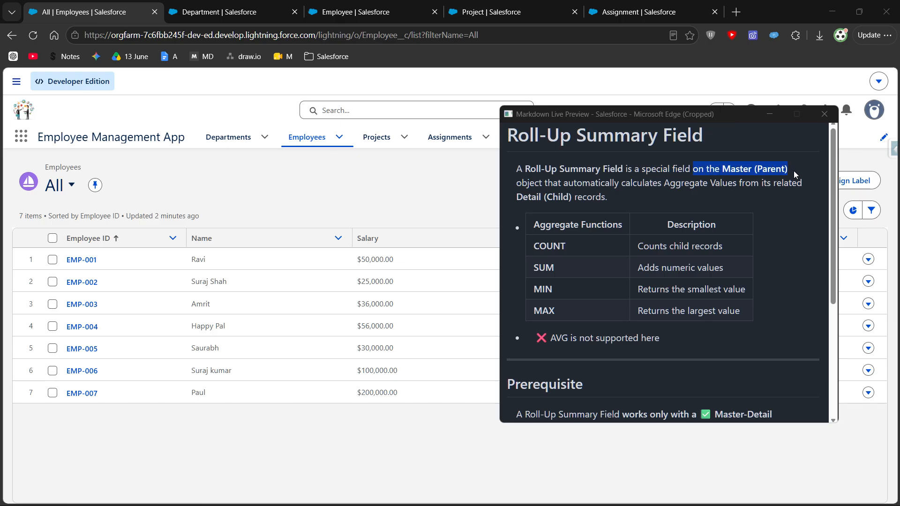
{"action": "left_click", "coordinate": [717, 180]}
{"action": "left_click_drag", "start_coordinate": [719, 170], "coordinate": [544, 183]}
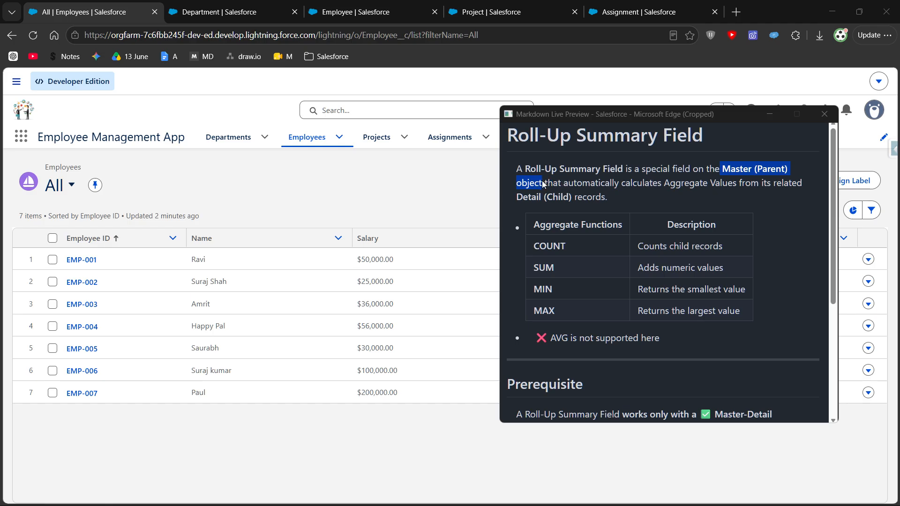
{"action": "left_click", "coordinate": [544, 184]}
{"action": "left_click_drag", "start_coordinate": [546, 184], "coordinate": [738, 184]}
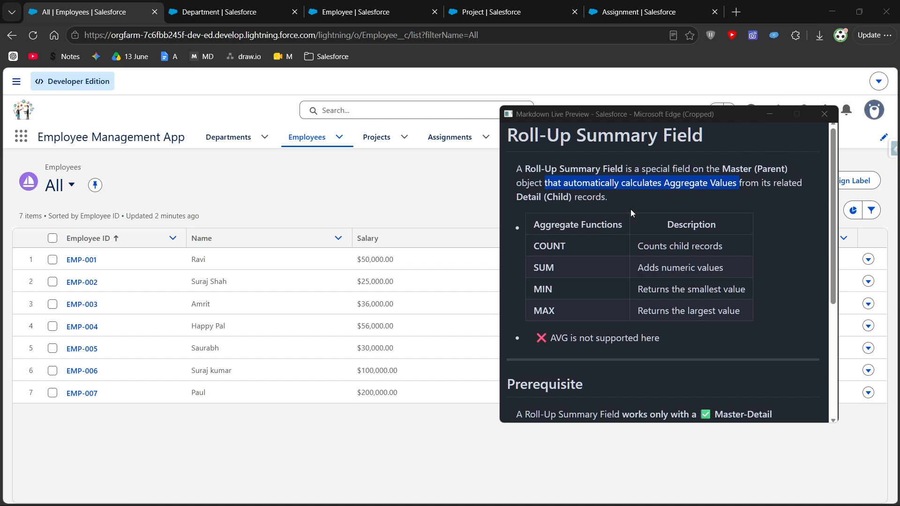
{"action": "left_click", "coordinate": [627, 196]}
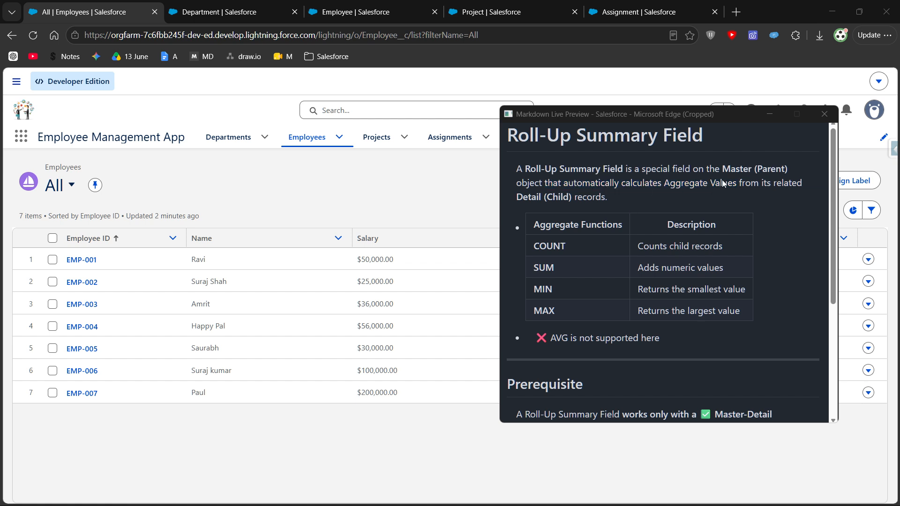
{"action": "left_click_drag", "start_coordinate": [739, 184], "coordinate": [620, 197]}
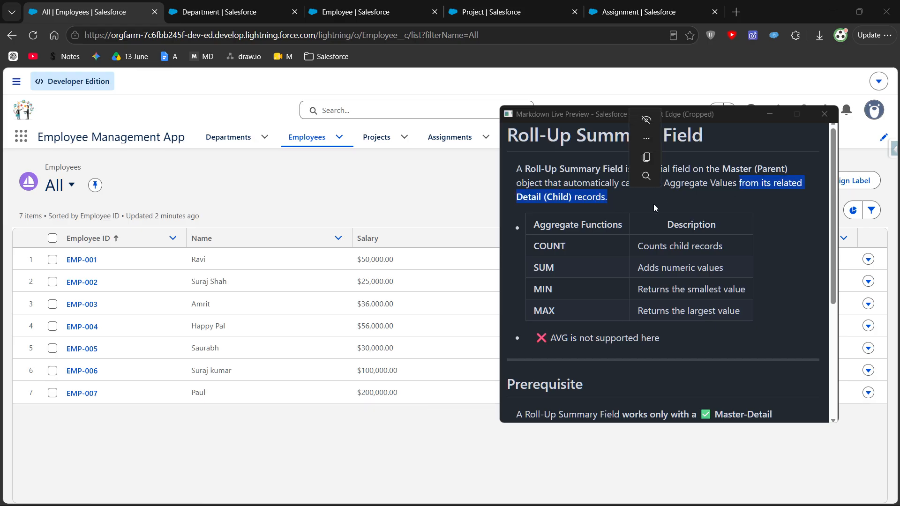
{"action": "left_click", "coordinate": [629, 205]}
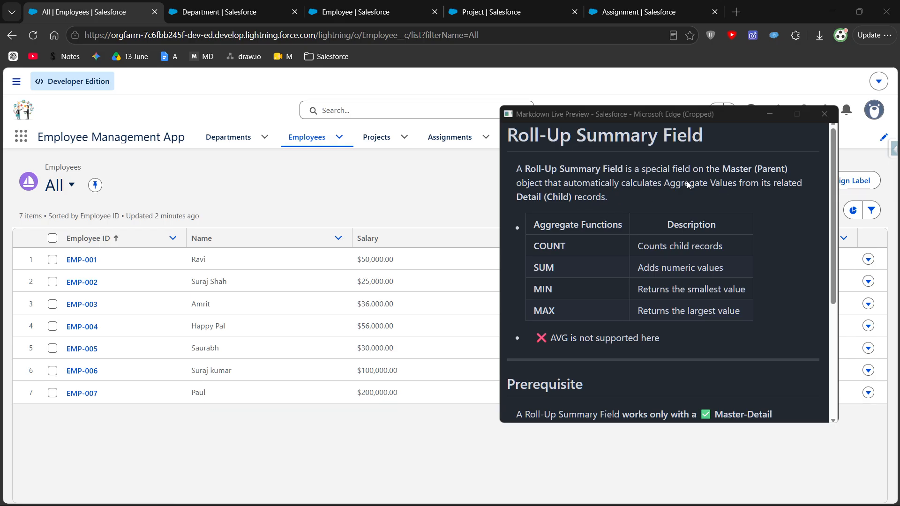
{"action": "left_click_drag", "start_coordinate": [665, 184], "coordinate": [736, 184]}
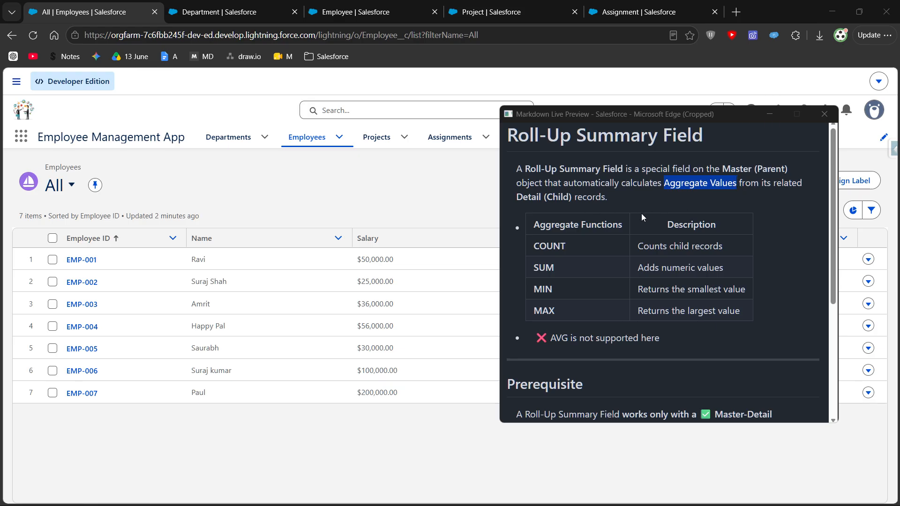
{"action": "left_click", "coordinate": [562, 246]}
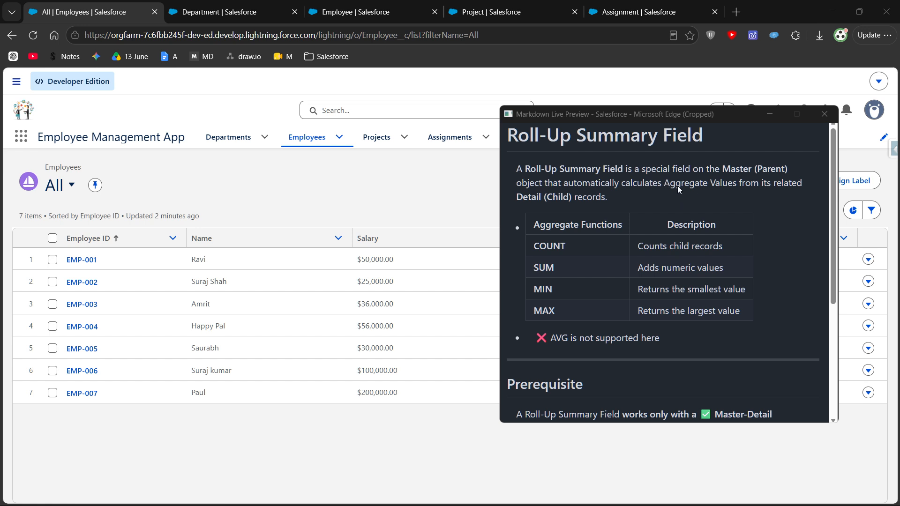
- Go through the aggregate functions COUNT, SUM, MIN and MAX in the notes, including the remark on AVG support
{"action": "left_click_drag", "start_coordinate": [667, 184], "coordinate": [738, 184]}
{"action": "left_click_drag", "start_coordinate": [535, 224], "coordinate": [629, 225]}
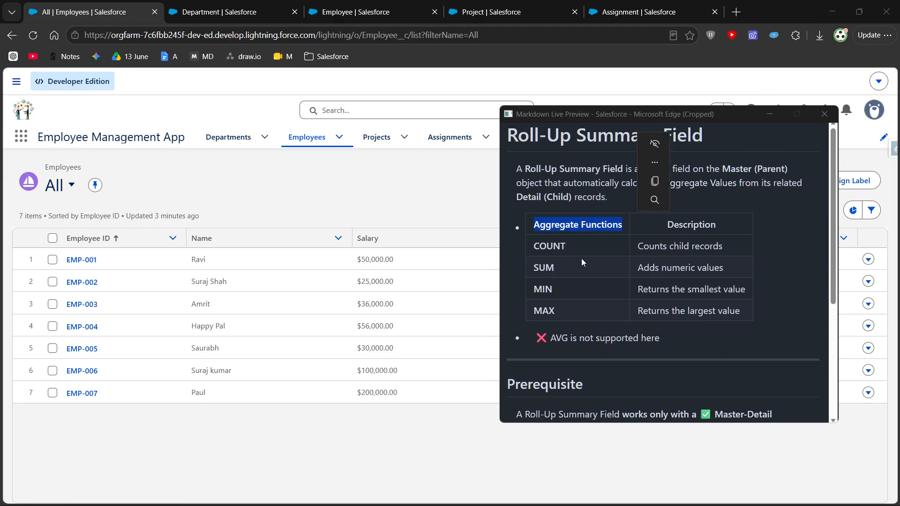
{"action": "left_click", "coordinate": [617, 252]}
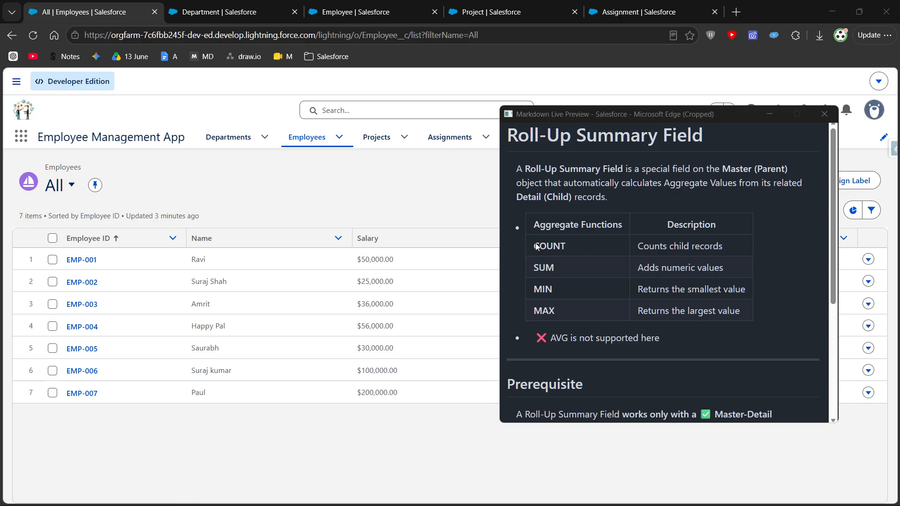
{"action": "left_click_drag", "start_coordinate": [533, 250], "coordinate": [566, 249]}
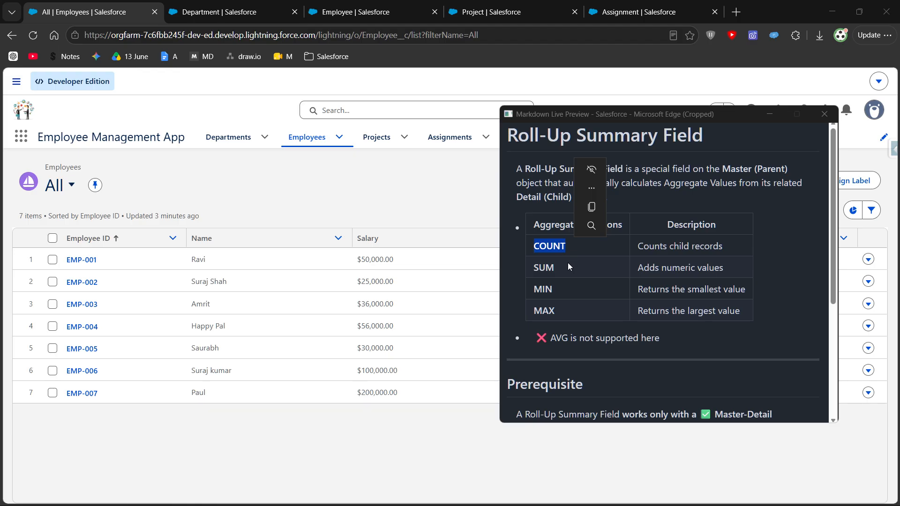
{"action": "left_click_drag", "start_coordinate": [533, 269], "coordinate": [570, 265]}
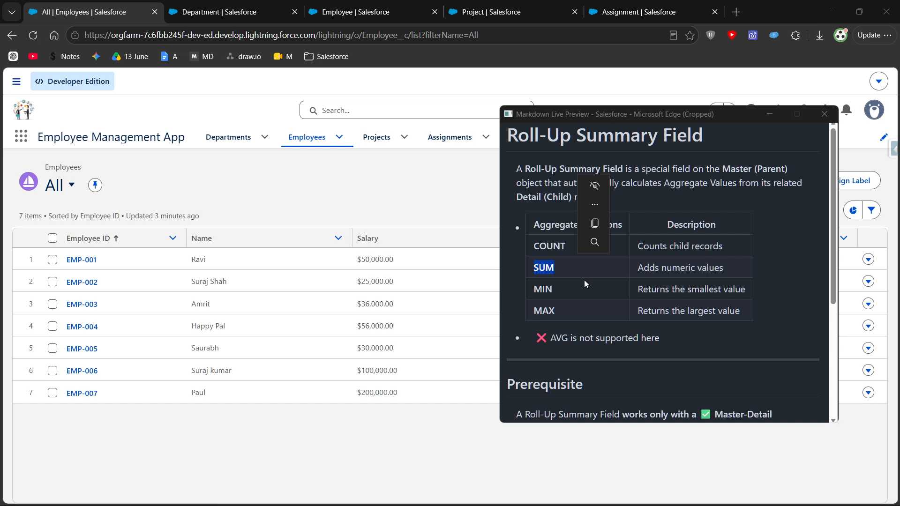
{"action": "left_click", "coordinate": [565, 284]}
{"action": "double_click", "coordinate": [539, 290]}
{"action": "left_click_drag", "start_coordinate": [534, 310], "coordinate": [564, 316]}
{"action": "left_click_drag", "start_coordinate": [530, 289], "coordinate": [744, 312]}
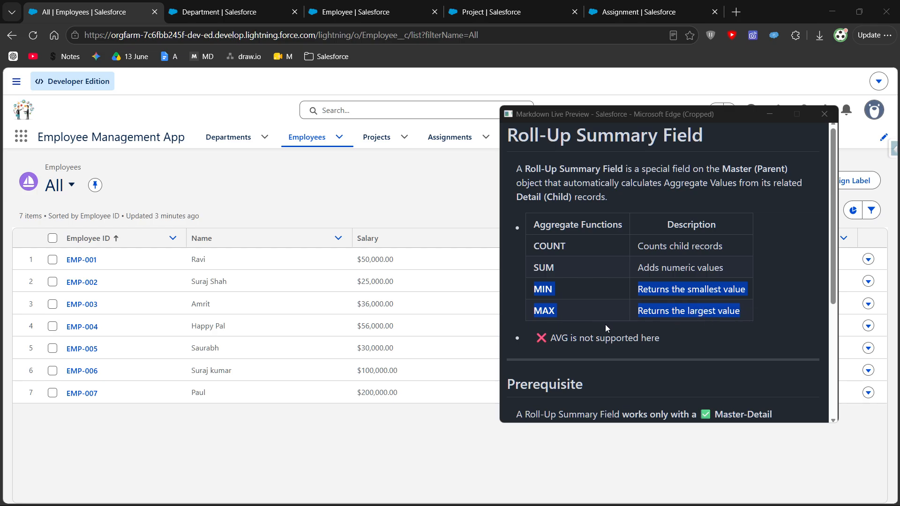
{"action": "left_click", "coordinate": [581, 322]}
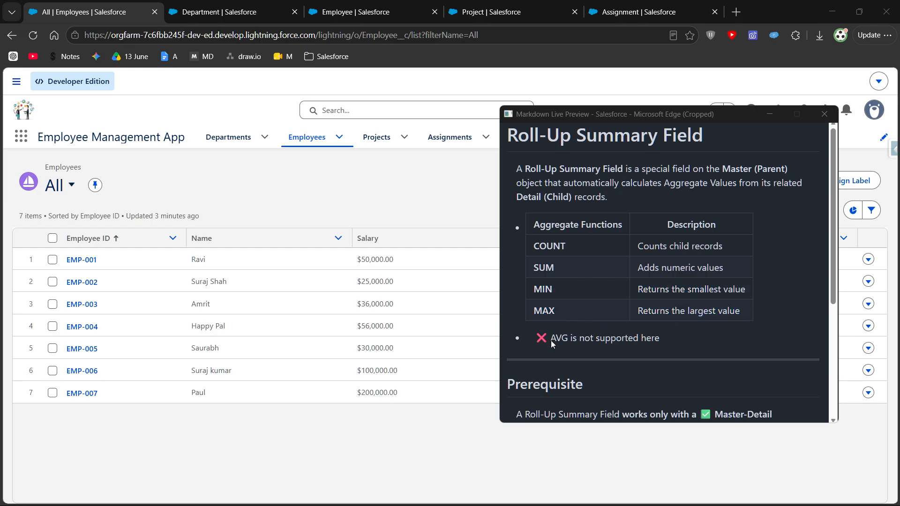
{"action": "left_click_drag", "start_coordinate": [566, 339], "coordinate": [573, 340]}
{"action": "left_click", "coordinate": [625, 340]}
{"action": "left_click_drag", "start_coordinate": [608, 332], "coordinate": [535, 327]}
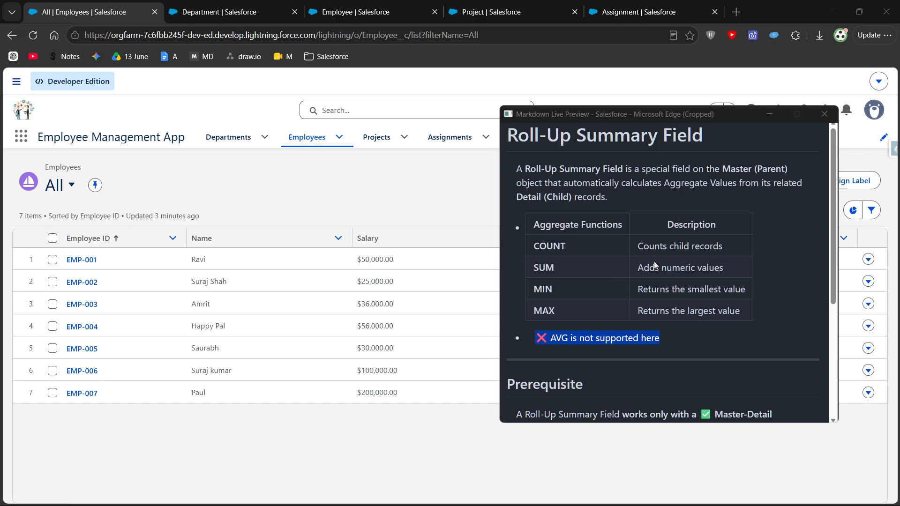
{"action": "left_click", "coordinate": [638, 234]}
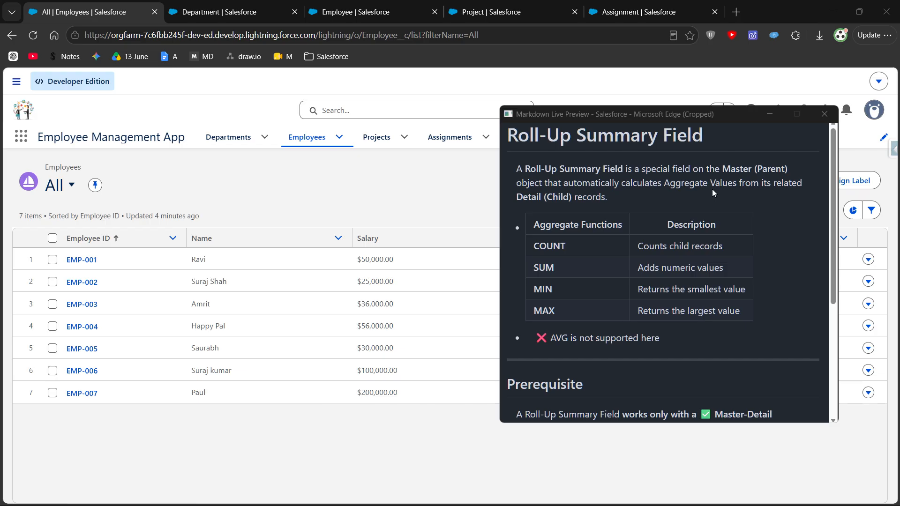
- Put the notes window away and open the related records of the Job Portal App project
{"action": "left_click_drag", "start_coordinate": [509, 136], "coordinate": [713, 139]}
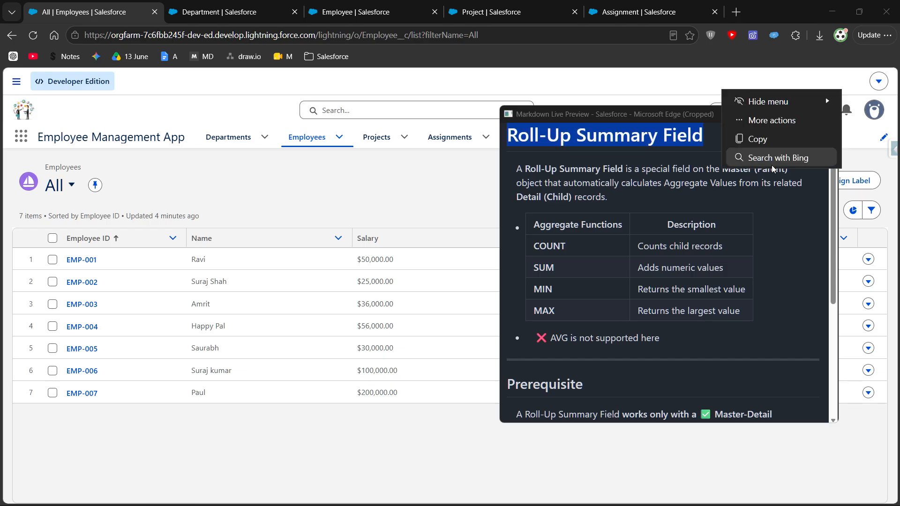
{"action": "left_click", "coordinate": [755, 153]}
{"action": "left_click", "coordinate": [767, 114]}
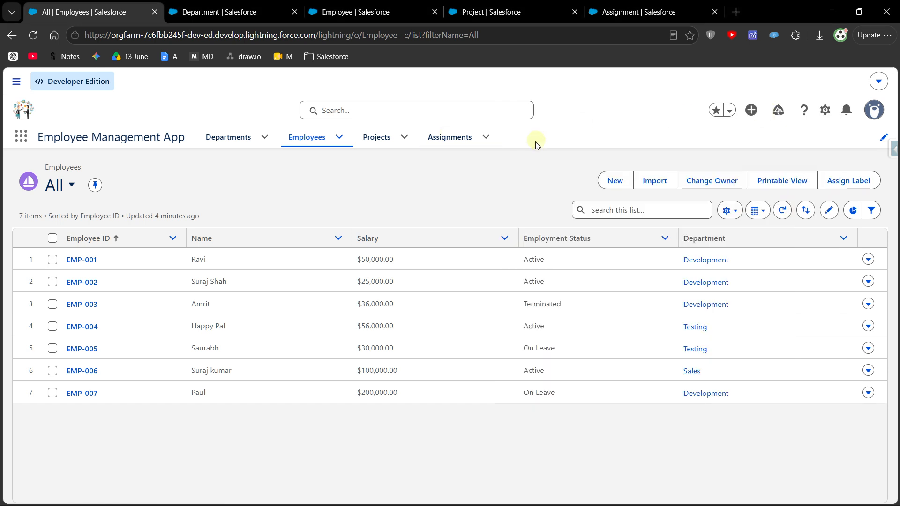
{"action": "left_click", "coordinate": [377, 137]}
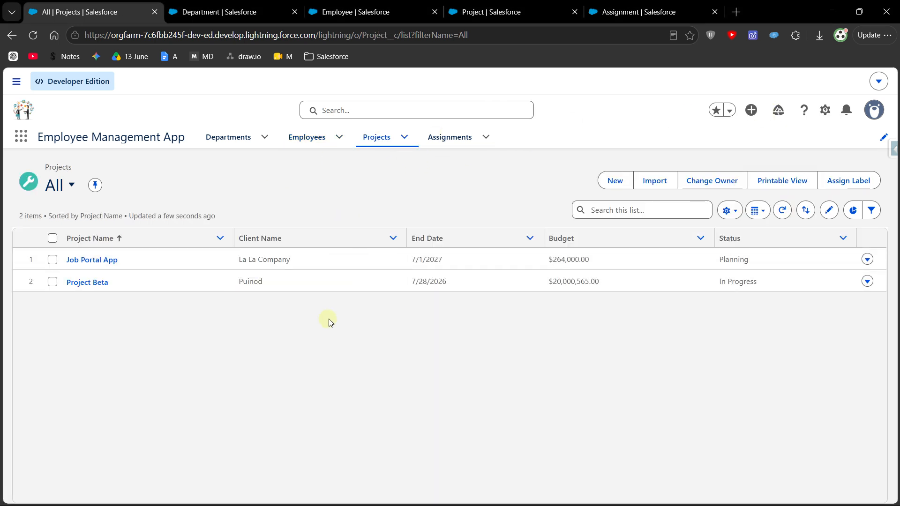
{"action": "left_click", "coordinate": [91, 260]}
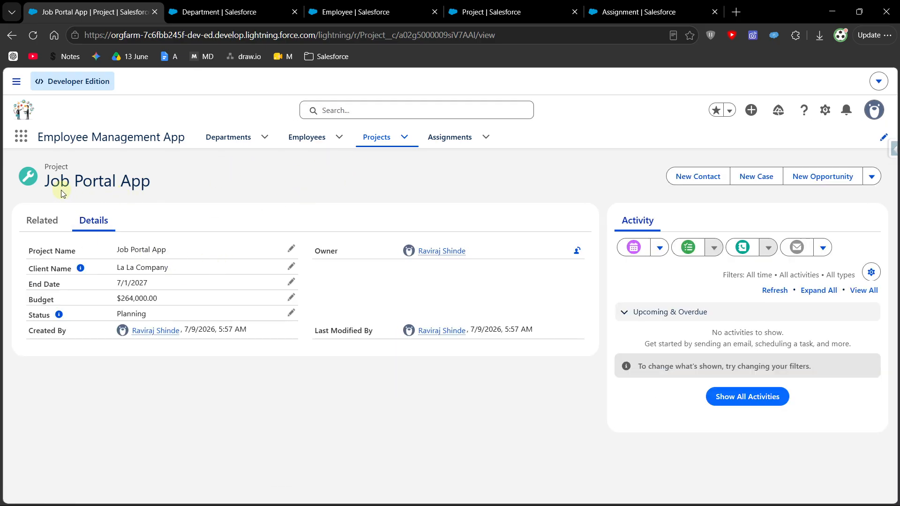
{"action": "left_click_drag", "start_coordinate": [46, 181], "coordinate": [154, 182]}
{"action": "left_click", "coordinate": [269, 199]}
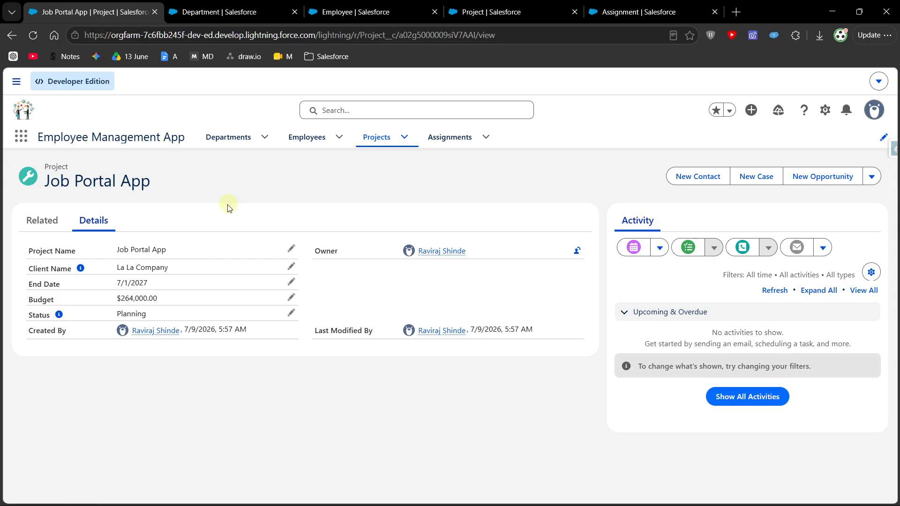
{"action": "left_click", "coordinate": [41, 221]}
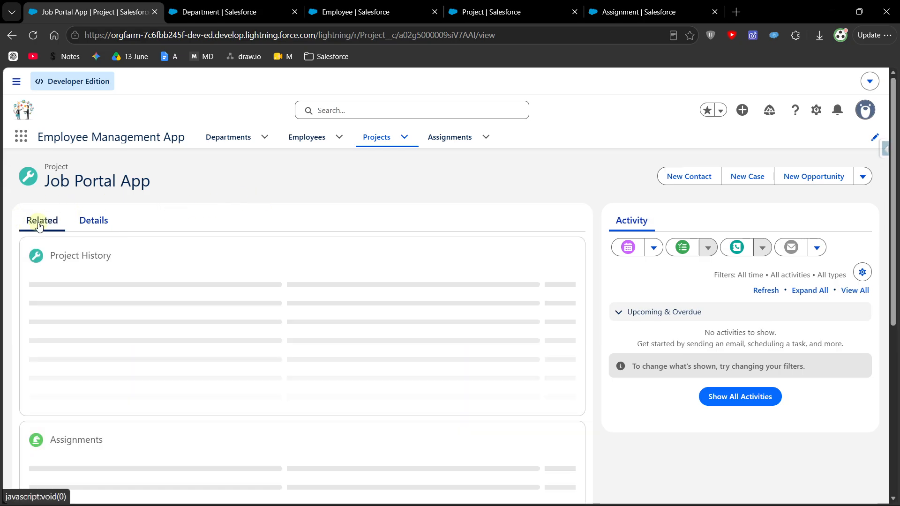
{"action": "scroll", "coordinate": [196, 352], "scroll_direction": "down", "scroll_amount": 1}
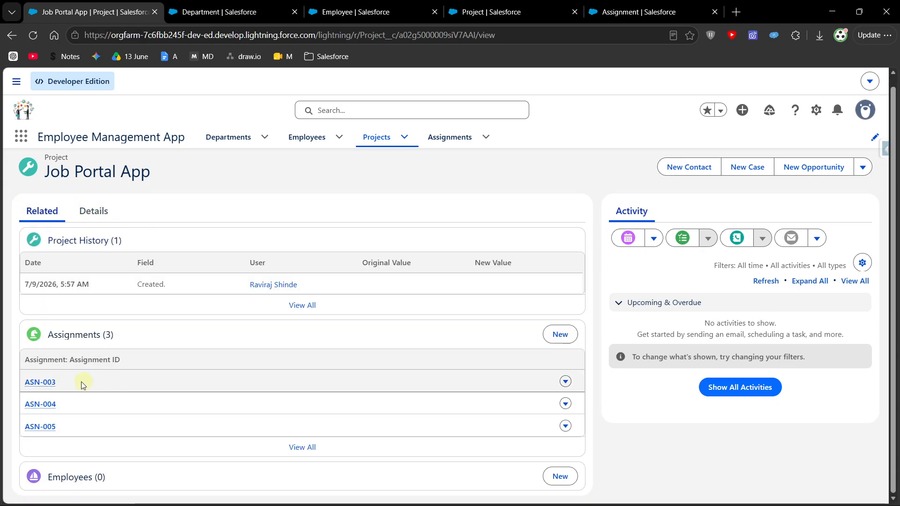
- Check the roles on assignments ASN-003 and ASN-004, returning to the Job Portal App project after each one
{"action": "left_click", "coordinate": [32, 387]}
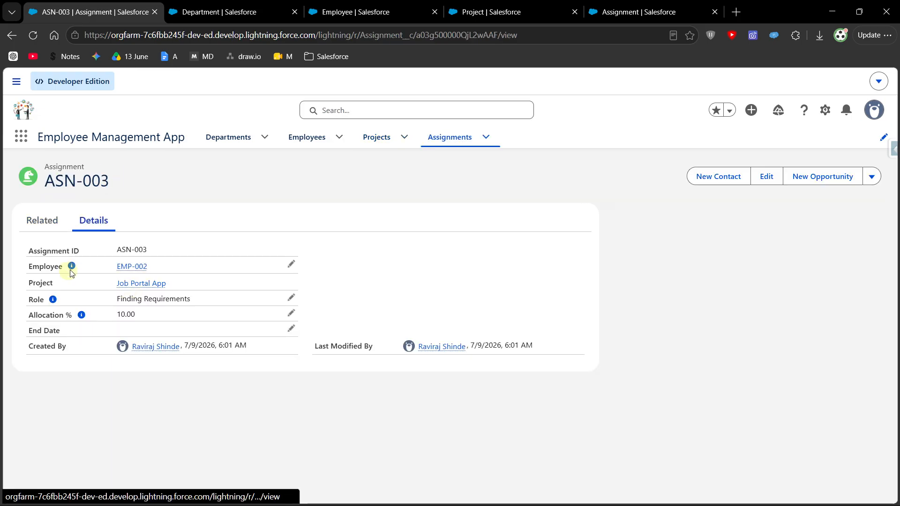
{"action": "left_click_drag", "start_coordinate": [117, 301], "coordinate": [203, 295]}
{"action": "key", "text": "alt+Left"}
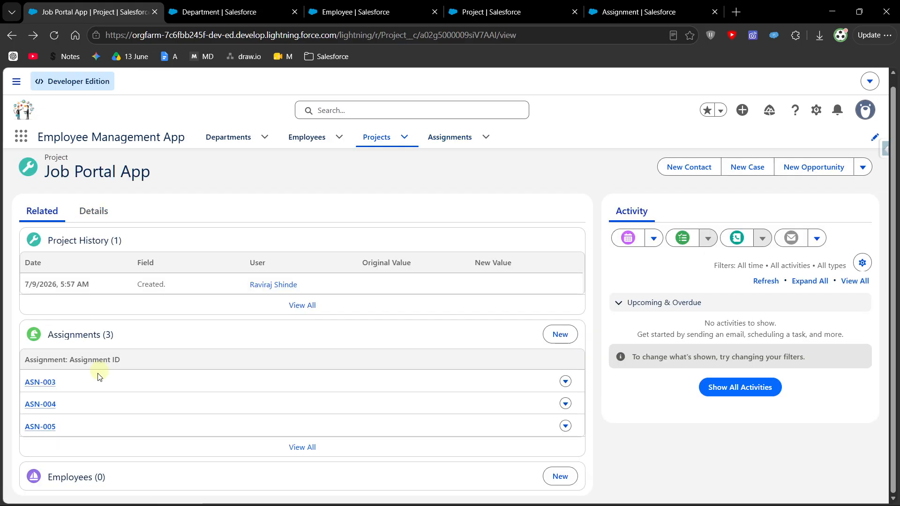
{"action": "left_click", "coordinate": [43, 402]}
{"action": "left_click_drag", "start_coordinate": [116, 301], "coordinate": [203, 298]}
{"action": "key", "text": "alt+Left"}
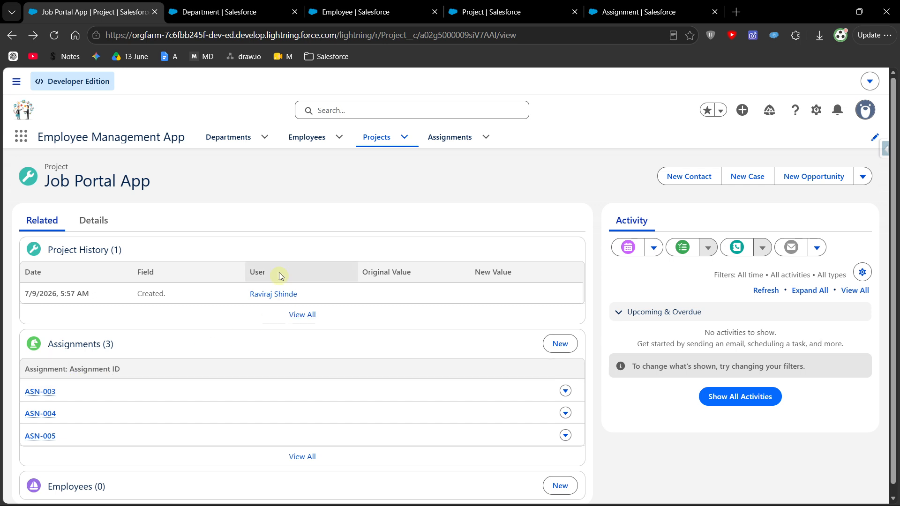
- Check the allocation percentage on assignment ASN-003 and return to the Job Portal App project's related records
{"action": "left_click", "coordinate": [41, 391]}
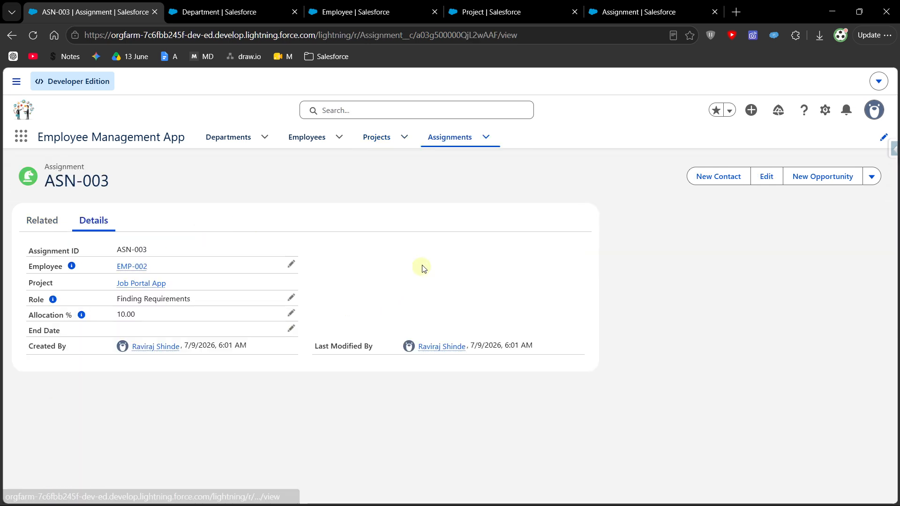
{"action": "left_click_drag", "start_coordinate": [139, 315], "coordinate": [29, 314]}
{"action": "left_click", "coordinate": [228, 331]}
{"action": "key", "text": "alt+Left"}
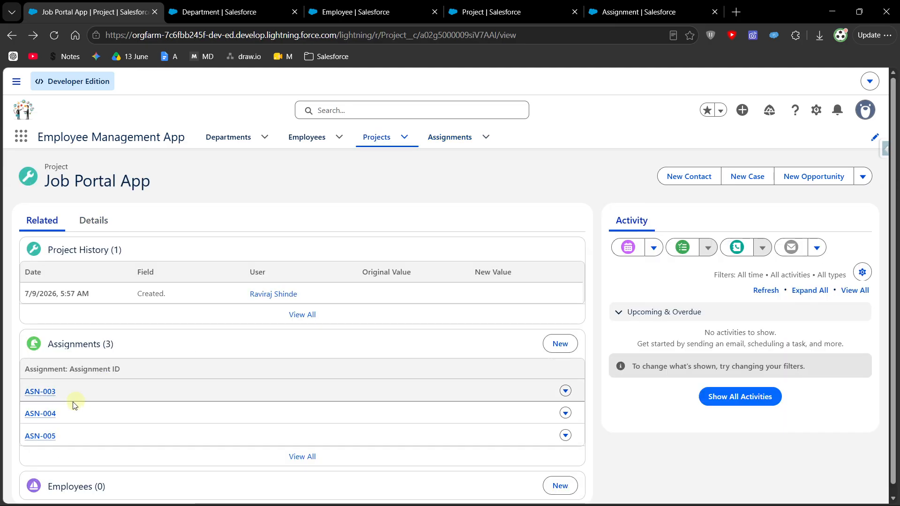
{"action": "mouse_move", "coordinate": [31, 437]}
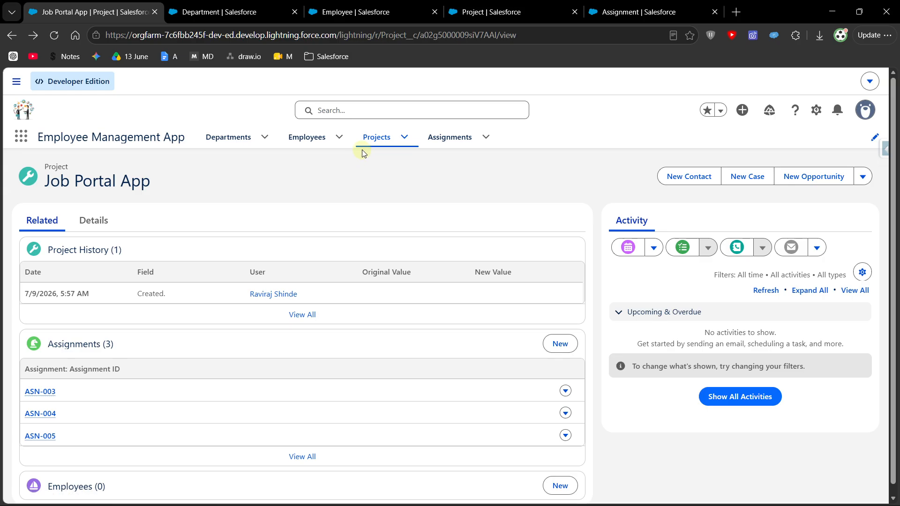
- Review the Job Portal App project's details and the list of all assignments, ending on the Projects list
{"action": "left_click", "coordinate": [100, 224]}
{"action": "left_click_drag", "start_coordinate": [29, 182], "coordinate": [202, 201]}
{"action": "left_click", "coordinate": [285, 412]}
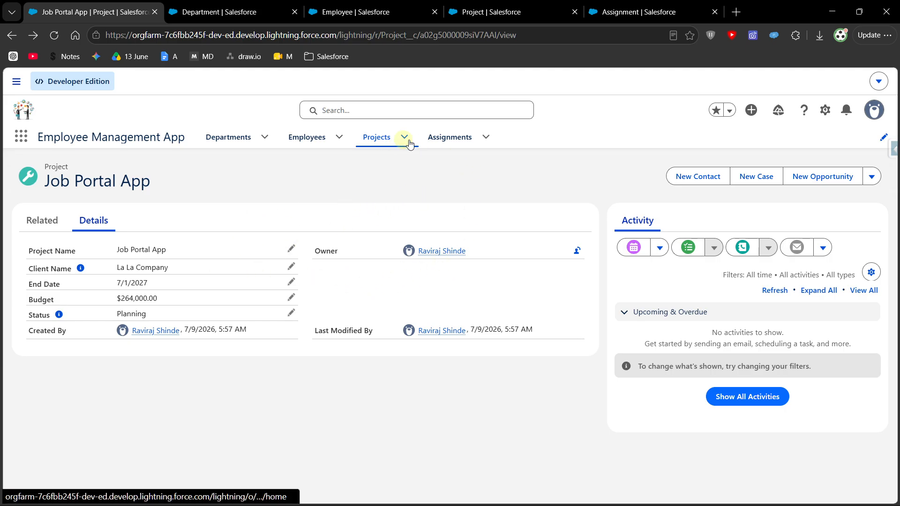
{"action": "left_click", "coordinate": [448, 138]}
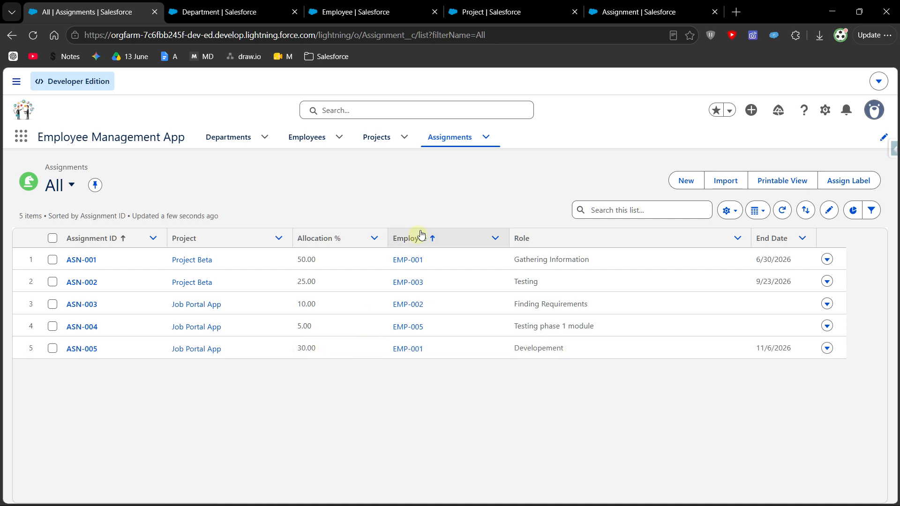
{"action": "left_click", "coordinate": [381, 139]}
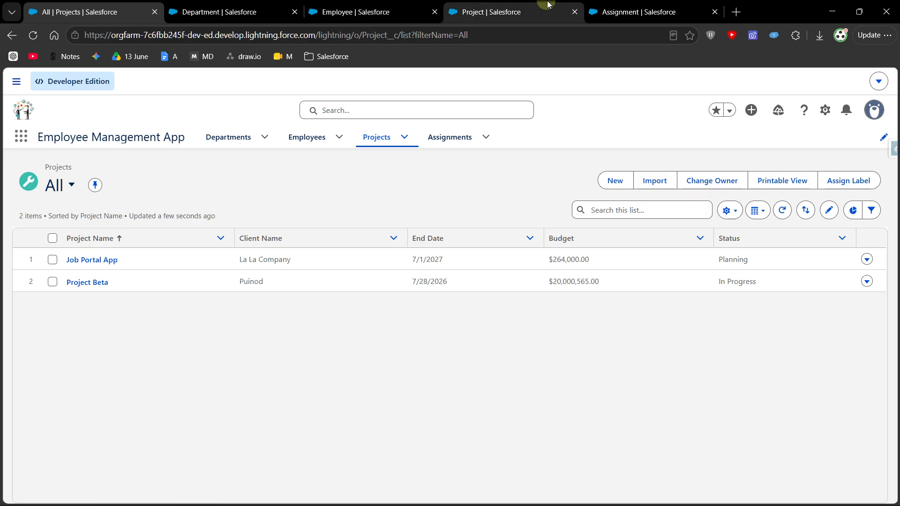
- Start a new custom field on the Project object with the Roll-Up Summary data type
{"action": "left_click", "coordinate": [487, 12]}
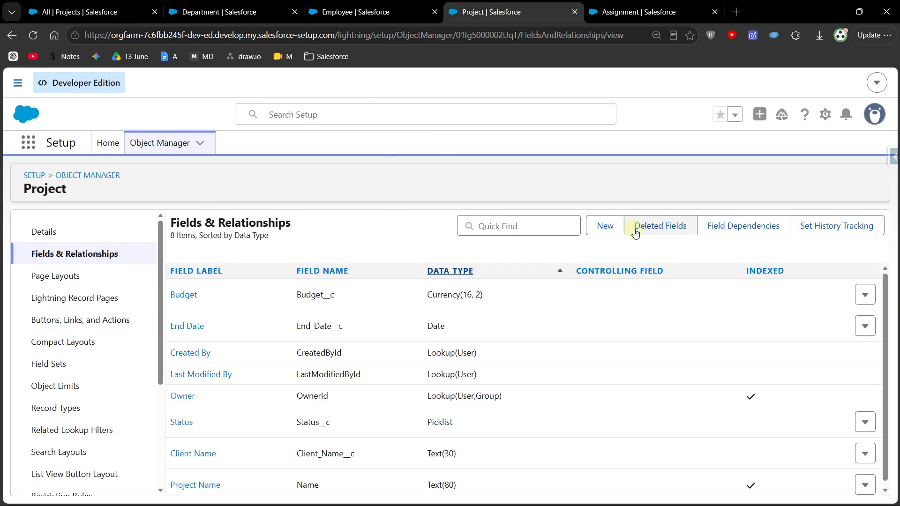
{"action": "left_click", "coordinate": [606, 226]}
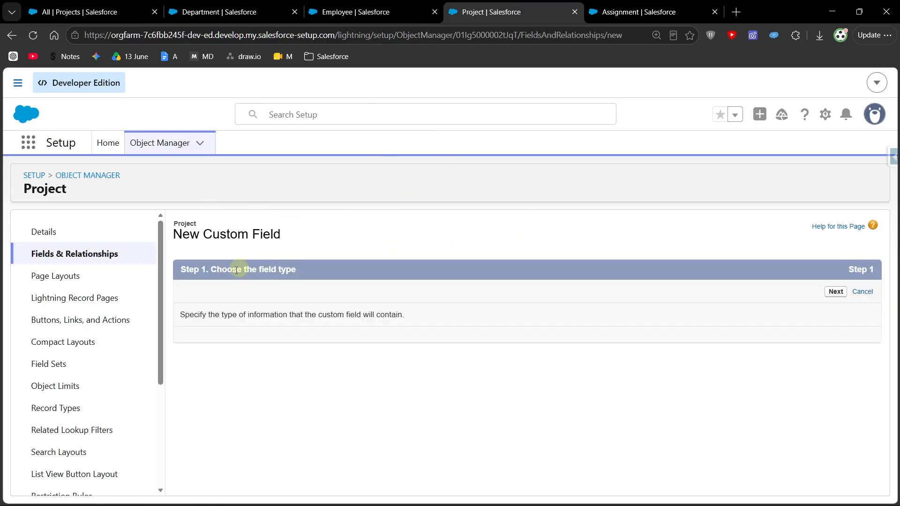
{"action": "scroll", "coordinate": [276, 330], "scroll_direction": "down", "scroll_amount": 4}
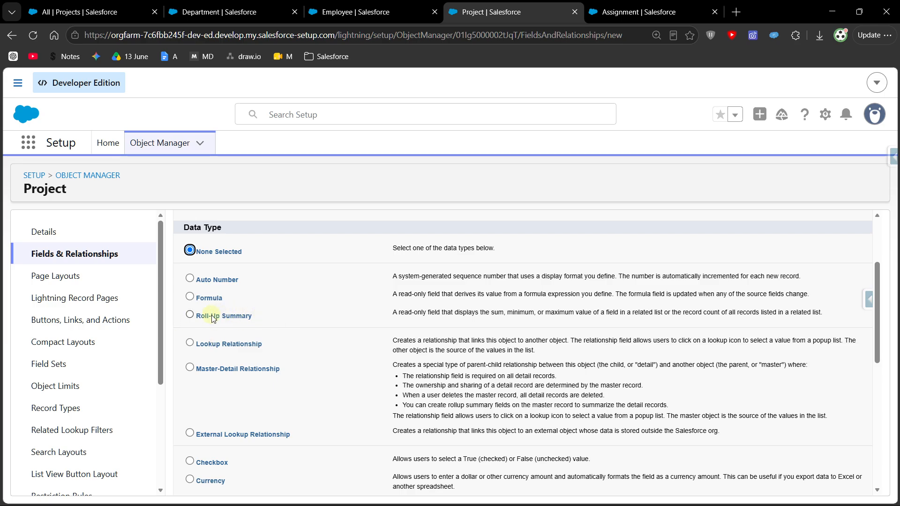
{"action": "left_click", "coordinate": [195, 317]}
{"action": "scroll", "coordinate": [197, 320], "scroll_direction": "down", "scroll_amount": 10}
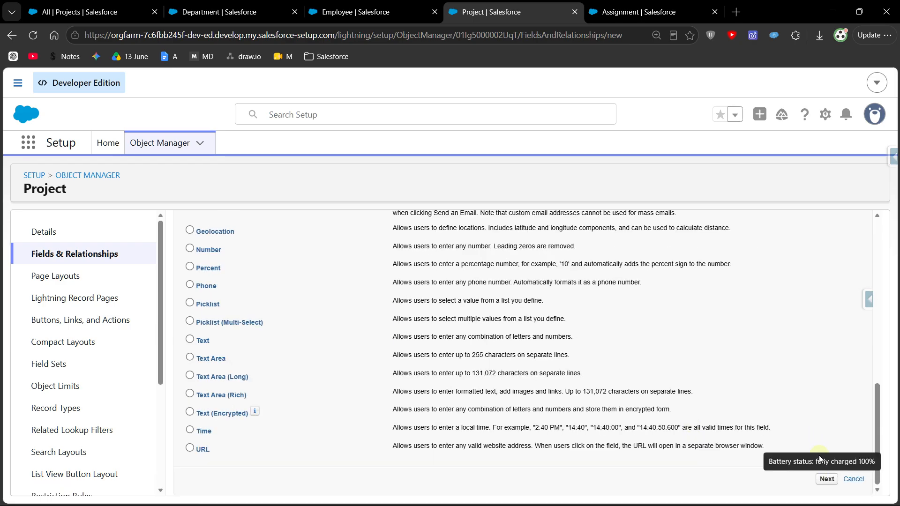
{"action": "left_click", "coordinate": [827, 479]}
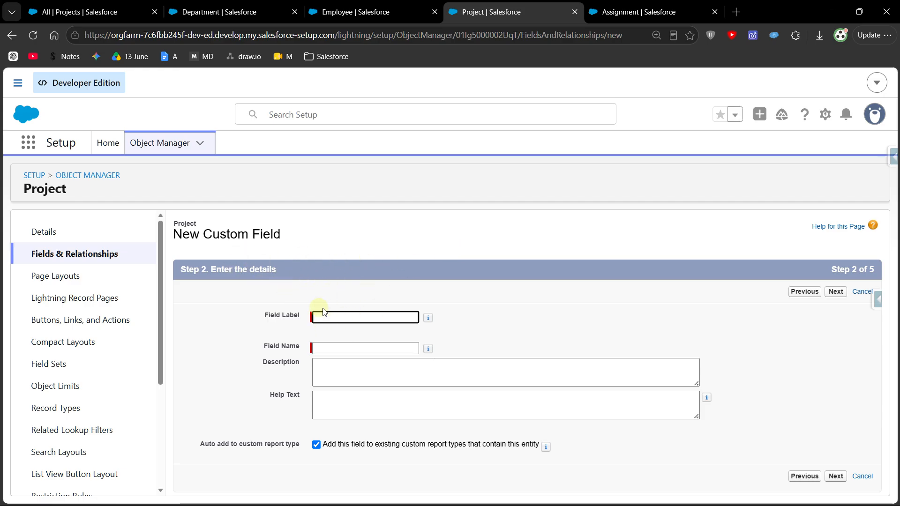
- Label the roll-up field Total Allocation, with Total_Allocation as its field name, and continue to the summary calculation
{"action": "left_click", "coordinate": [351, 320]}
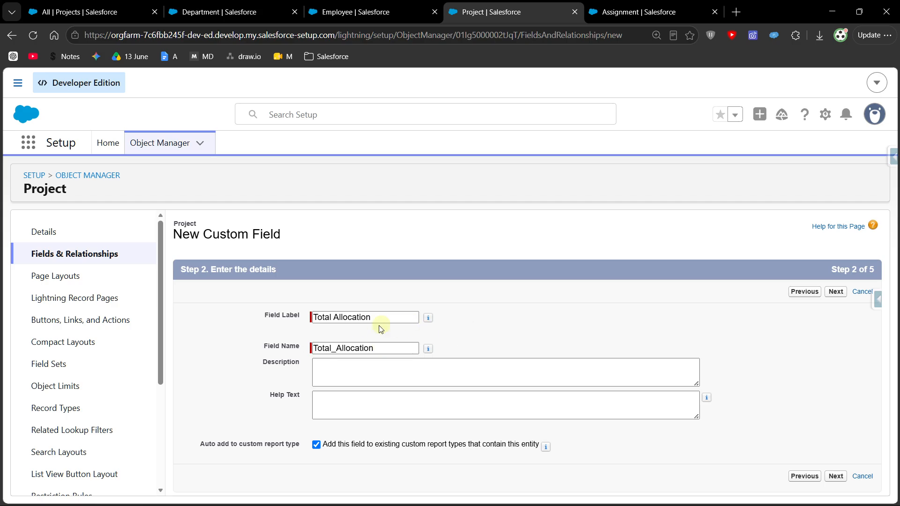
{"action": "left_click", "coordinate": [382, 317]}
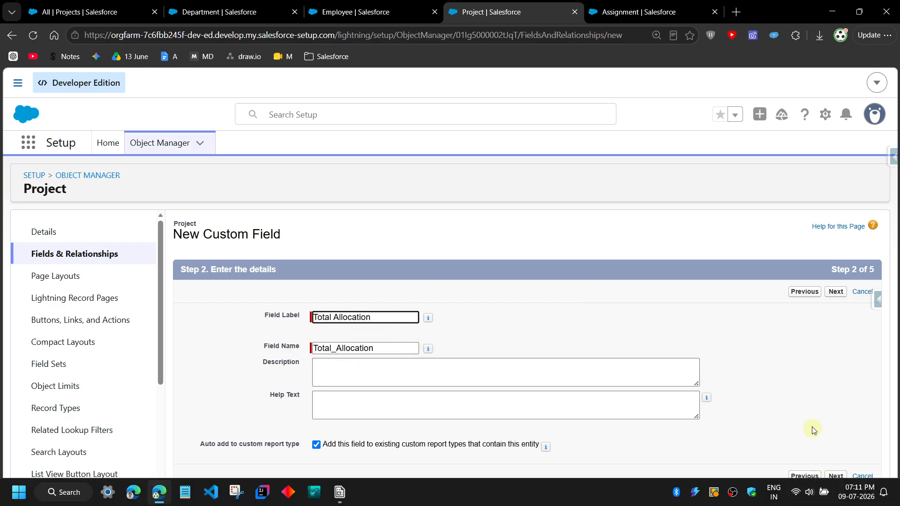
{"action": "left_click", "coordinate": [836, 476]}
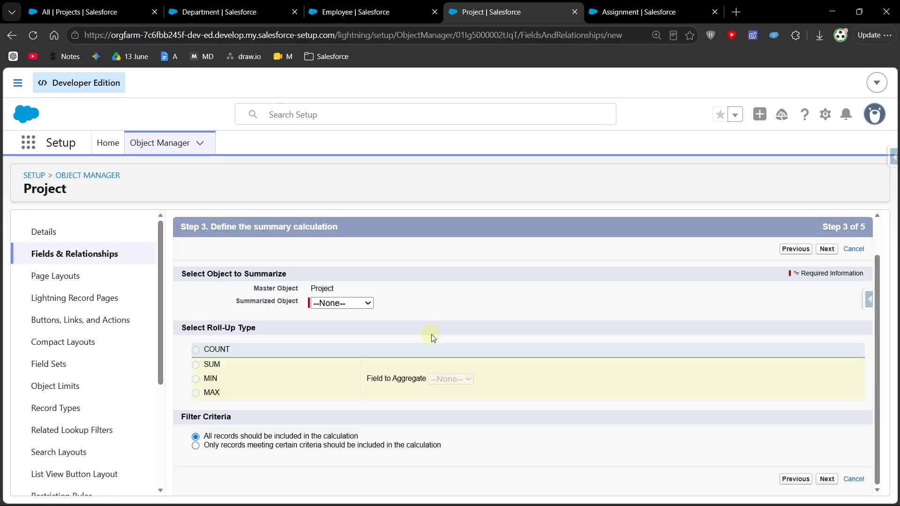
- Define the roll-up as the SUM of Allocation % on Assignments, with all records included in the calculation
{"action": "scroll", "coordinate": [412, 337], "scroll_direction": "up", "scroll_amount": 1}
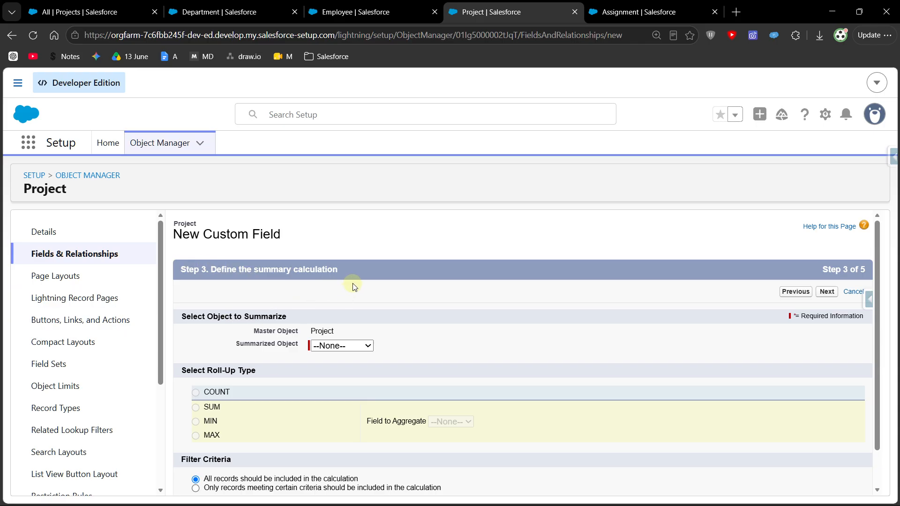
{"action": "scroll", "coordinate": [281, 328], "scroll_direction": "down", "scroll_amount": 1}
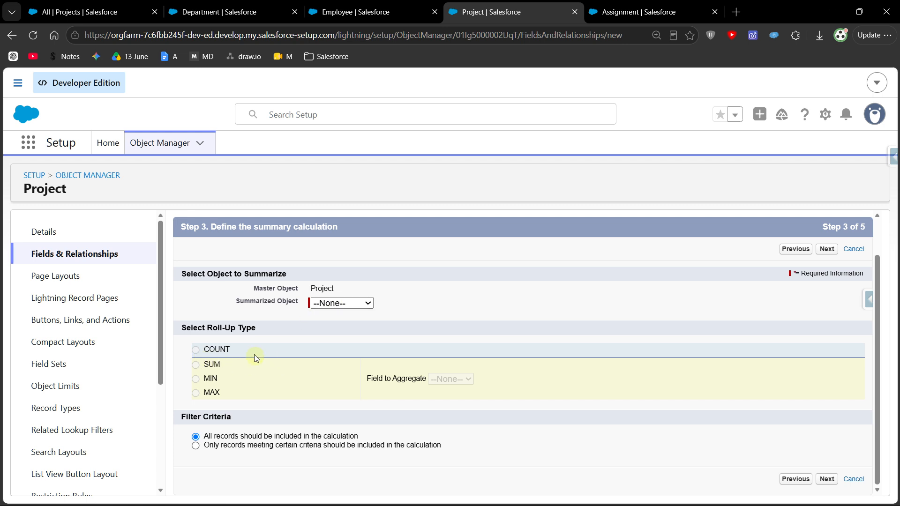
{"action": "left_click", "coordinate": [346, 304]}
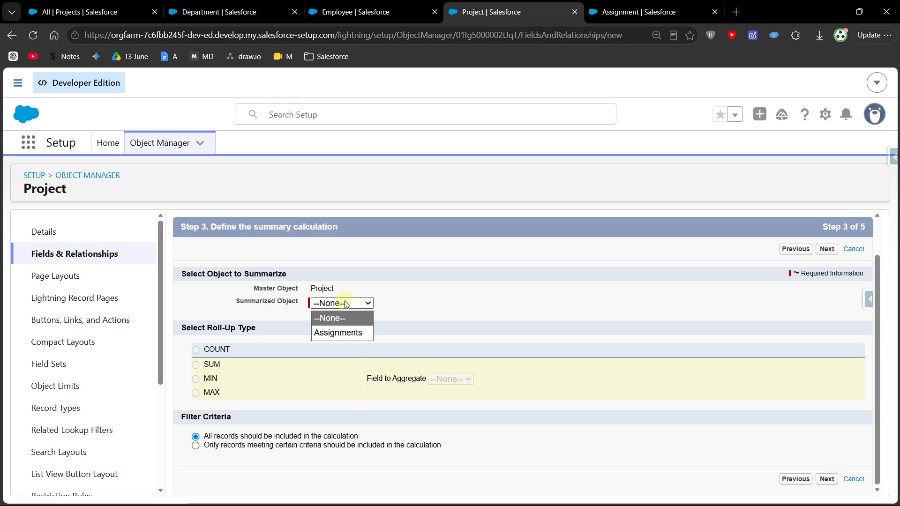
{"action": "left_click", "coordinate": [354, 333]}
{"action": "left_click", "coordinate": [505, 299]}
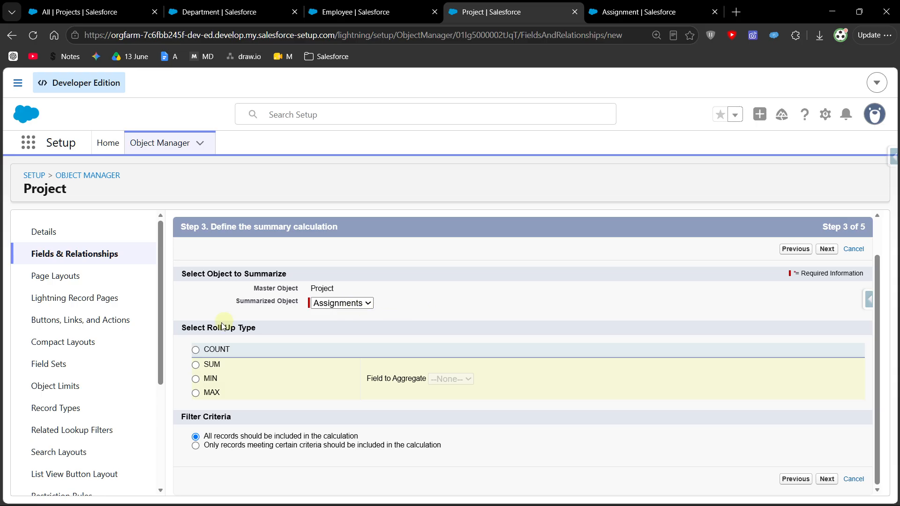
{"action": "left_click", "coordinate": [196, 365]}
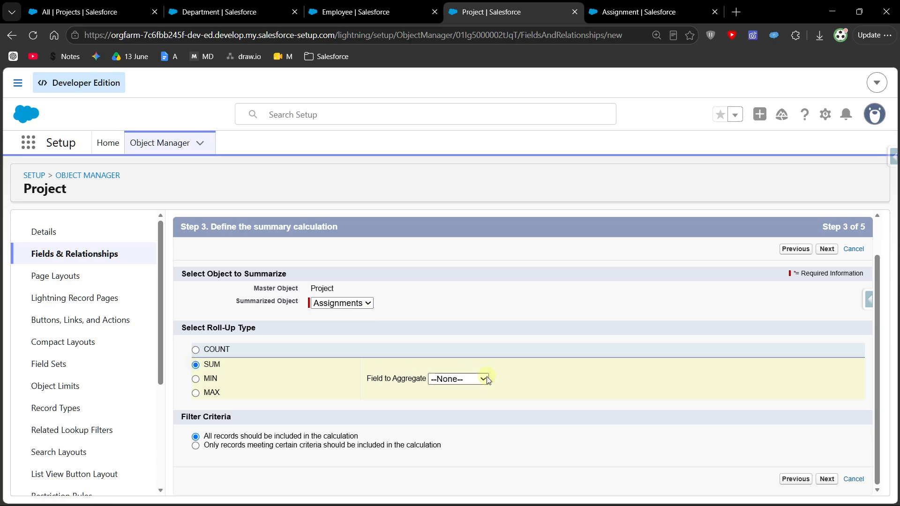
{"action": "left_click", "coordinate": [459, 384]}
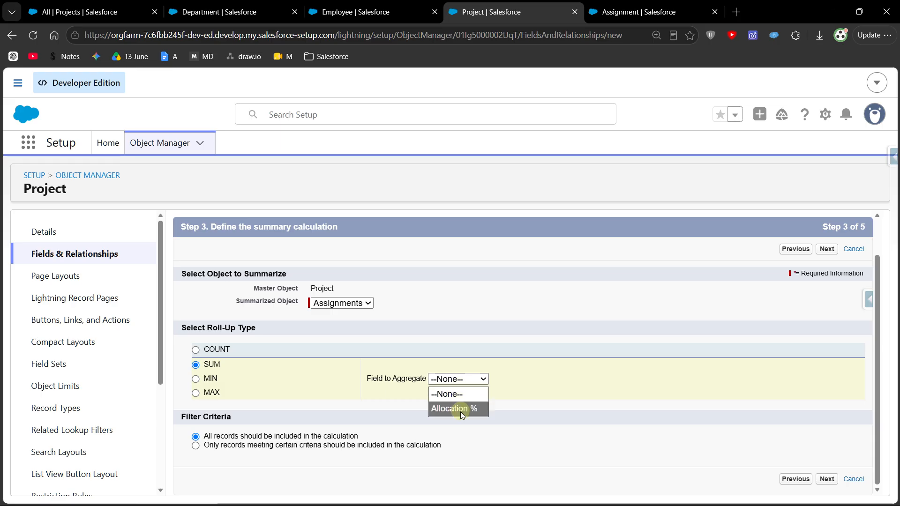
{"action": "left_click", "coordinate": [461, 411]}
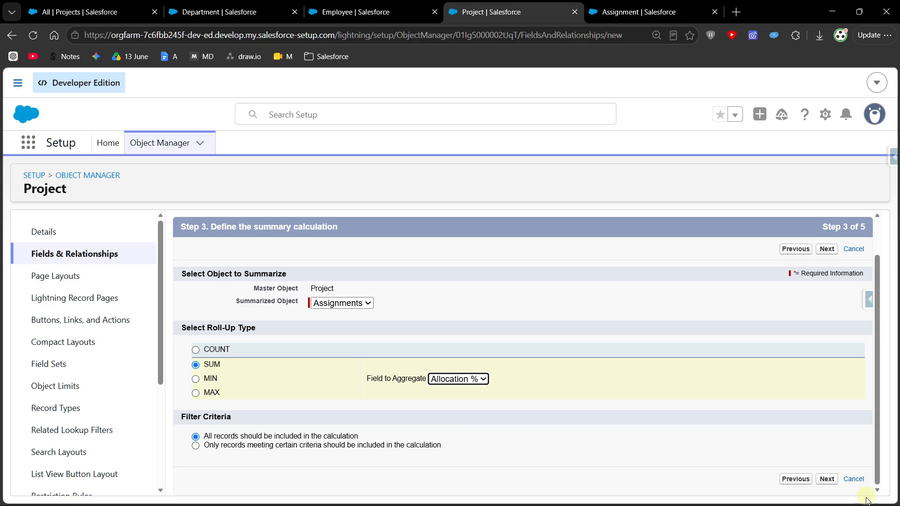
{"action": "left_click", "coordinate": [827, 479]}
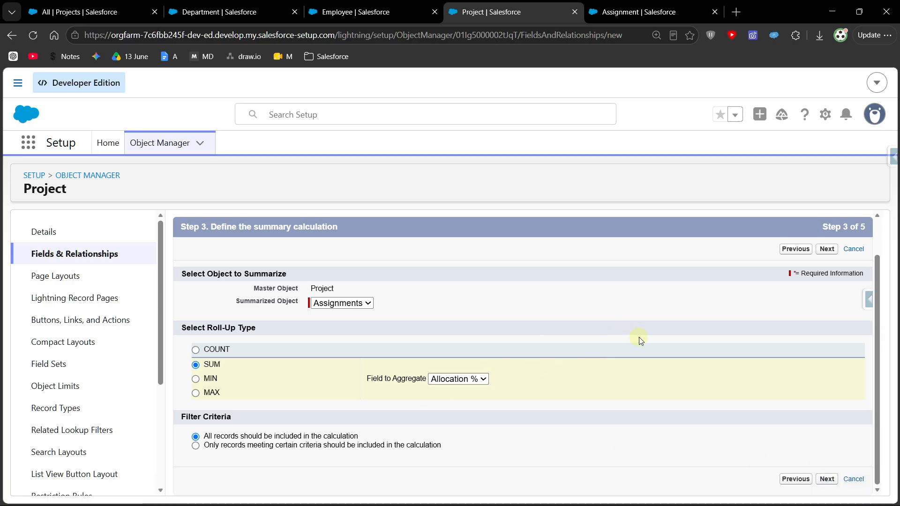
- Keep the Total Allocation field visible to all profiles, accept the default page layouts and save it
{"action": "scroll", "coordinate": [605, 343], "scroll_direction": "down", "scroll_amount": 2}
{"action": "scroll", "coordinate": [605, 342], "scroll_direction": "up", "scroll_amount": 1}
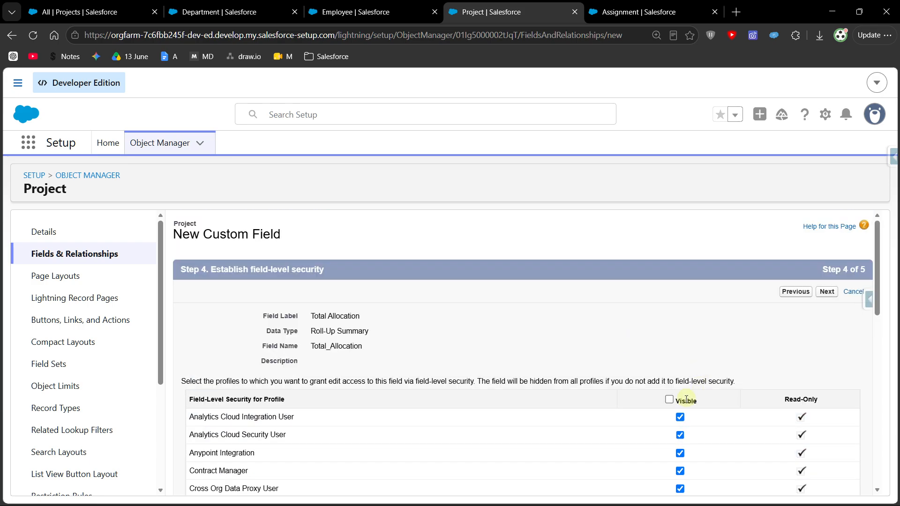
{"action": "scroll", "coordinate": [674, 404], "scroll_direction": "down", "scroll_amount": 12}
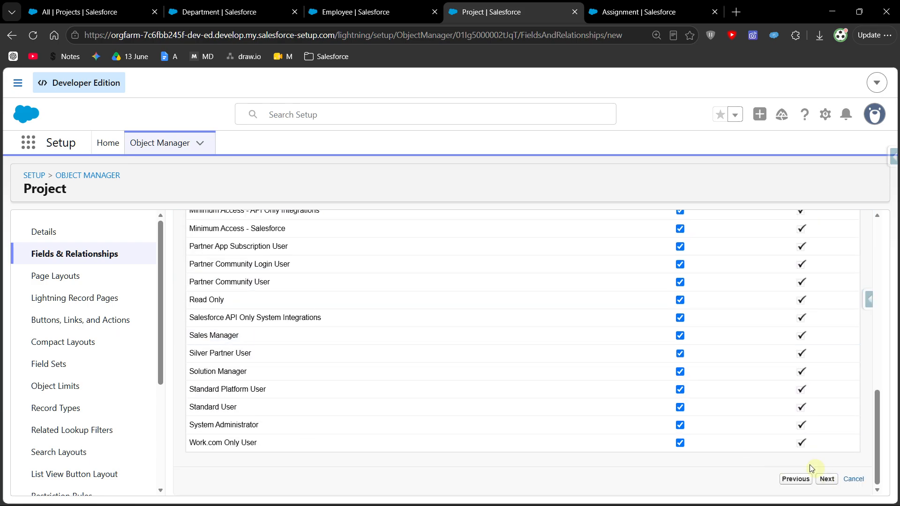
{"action": "left_click", "coordinate": [827, 480]}
{"action": "left_click", "coordinate": [825, 480]}
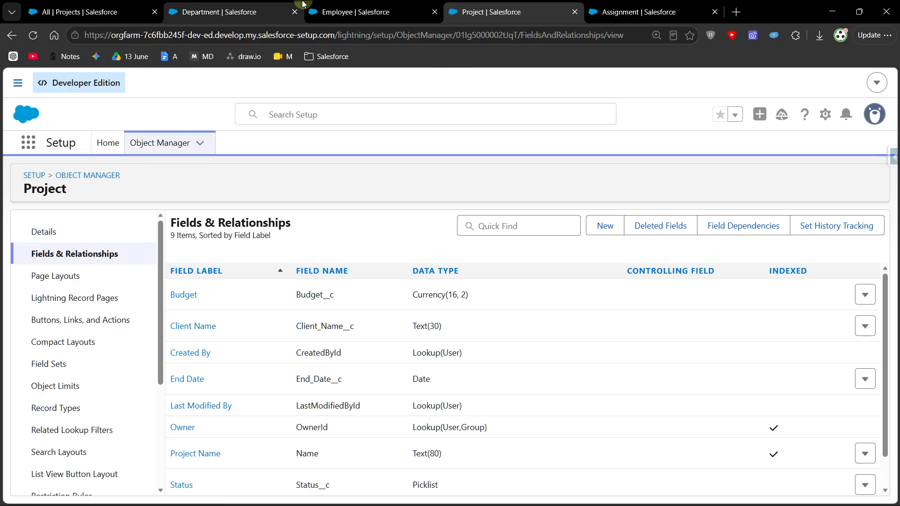
- Look over the list of all assignments in Employee Management App, and open the Job Portal App project's details
{"action": "left_click", "coordinate": [99, 4]}
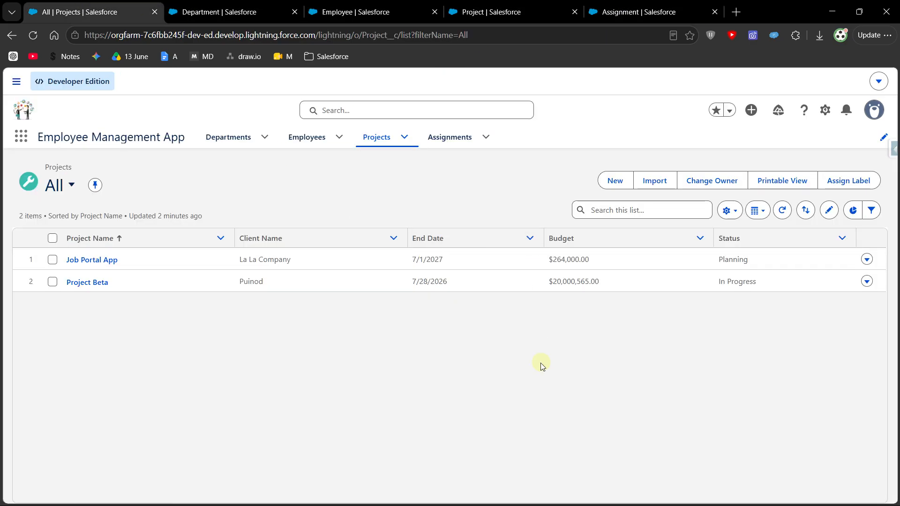
{"action": "left_click", "coordinate": [459, 140]}
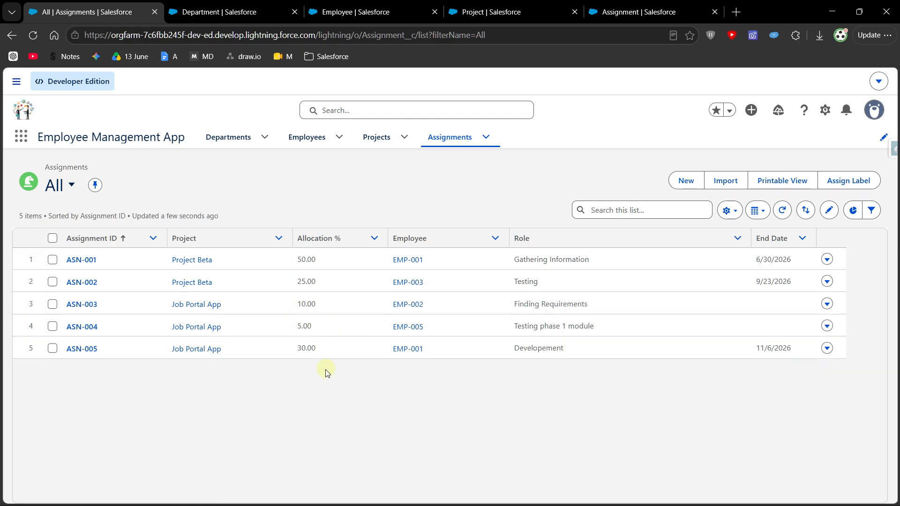
{"action": "left_click", "coordinate": [384, 144]}
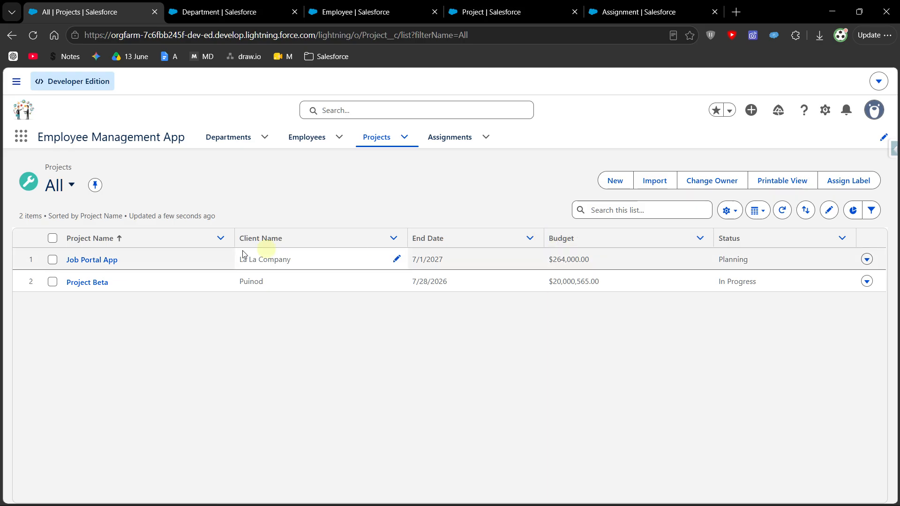
{"action": "left_click", "coordinate": [111, 265]}
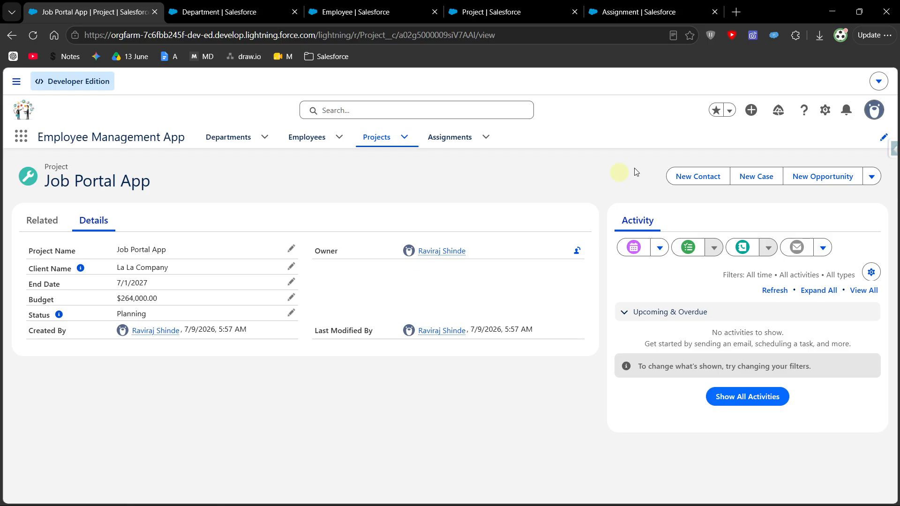
- Change the display density to Comfy and refresh the page
{"action": "left_click", "coordinate": [873, 111]}
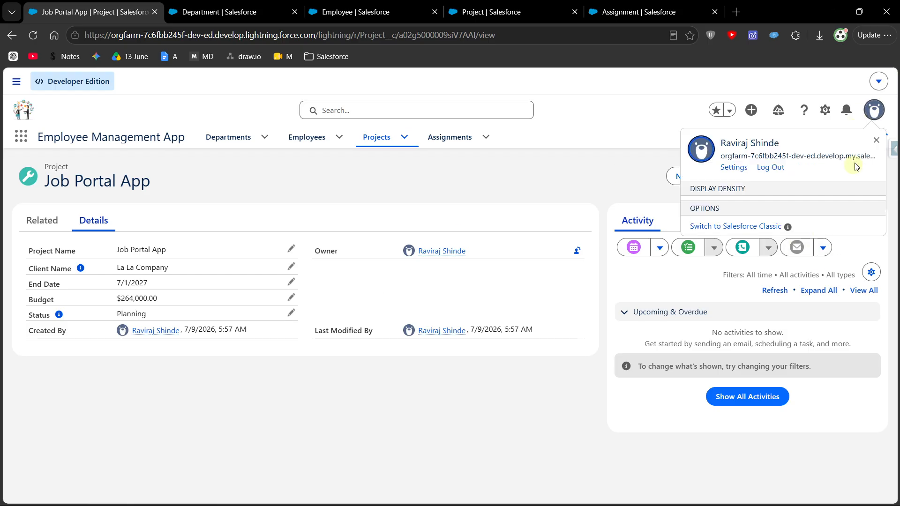
{"action": "left_click", "coordinate": [694, 234]}
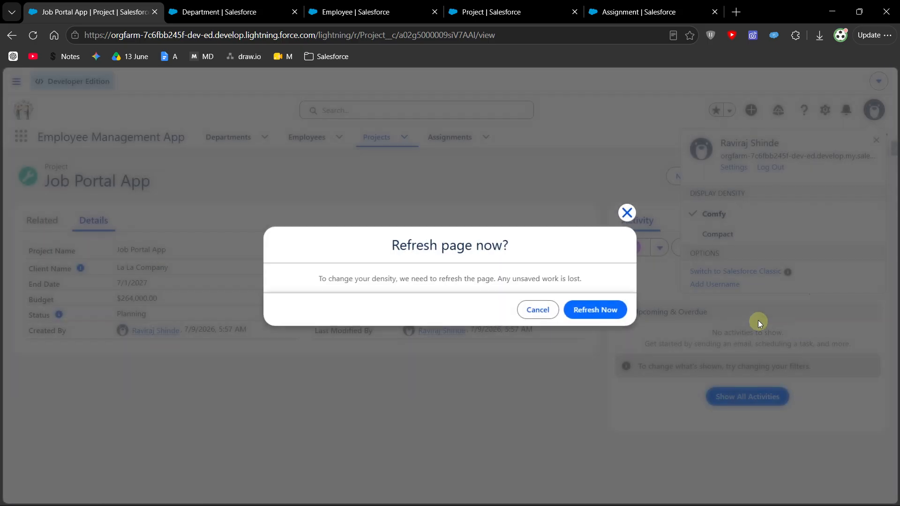
{"action": "left_click", "coordinate": [616, 316]}
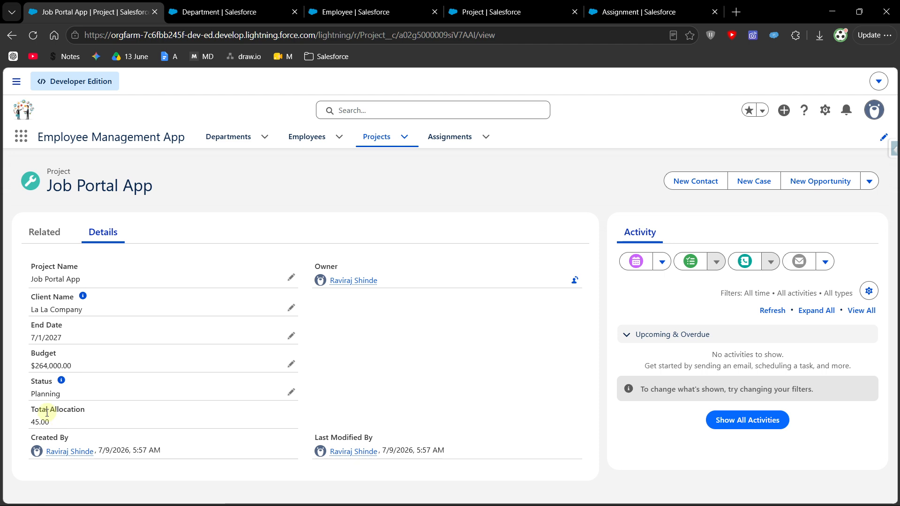
- Check the Job Portal App project's Total Allocation and review the Allocation % values in the list of all assignments
{"action": "left_click_drag", "start_coordinate": [34, 413], "coordinate": [65, 425]}
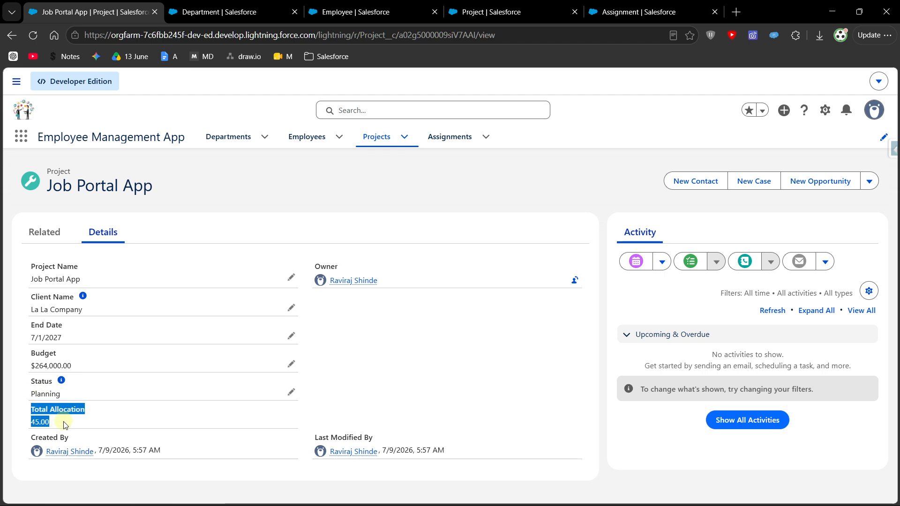
{"action": "left_click", "coordinate": [484, 368]}
{"action": "left_click", "coordinate": [447, 132]}
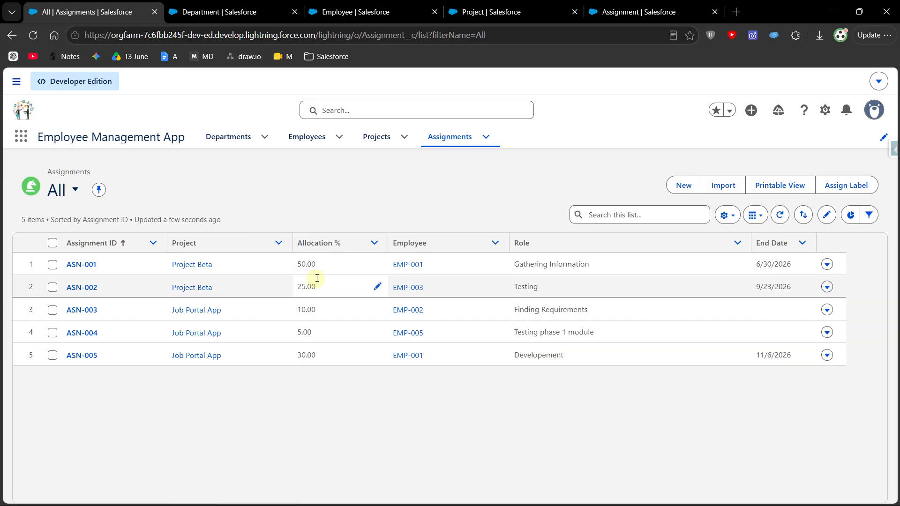
{"action": "double_click", "coordinate": [304, 264]}
{"action": "double_click", "coordinate": [328, 288]}
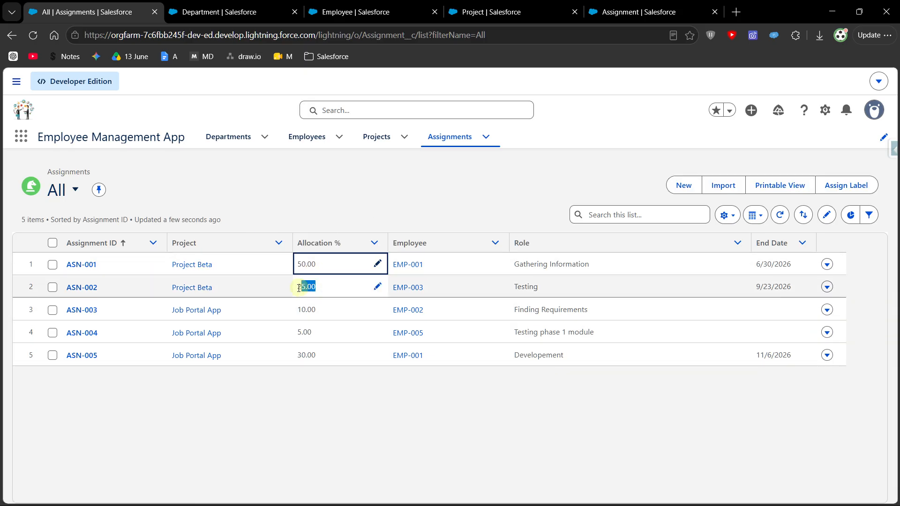
{"action": "left_click", "coordinate": [331, 396]}
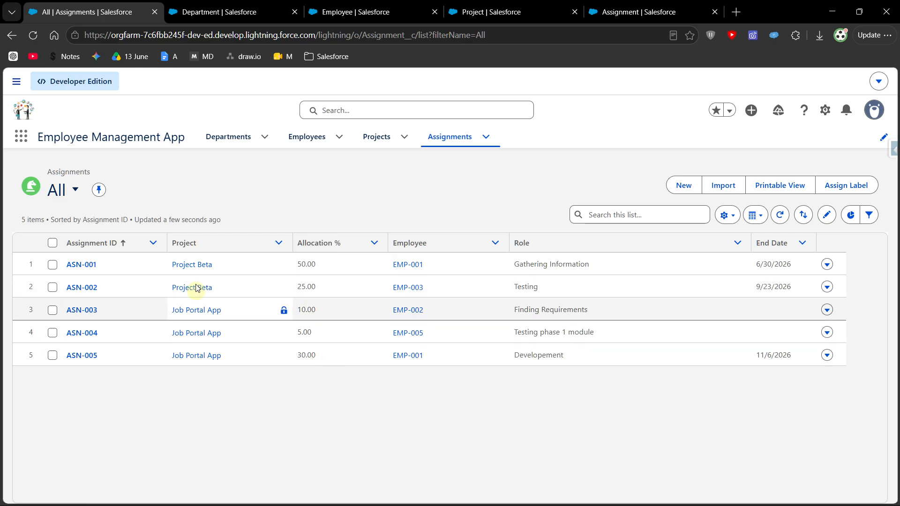
- Check Project Beta's Total Allocation in its details and return to the list of all assignments to compare
{"action": "left_click", "coordinate": [377, 140]}
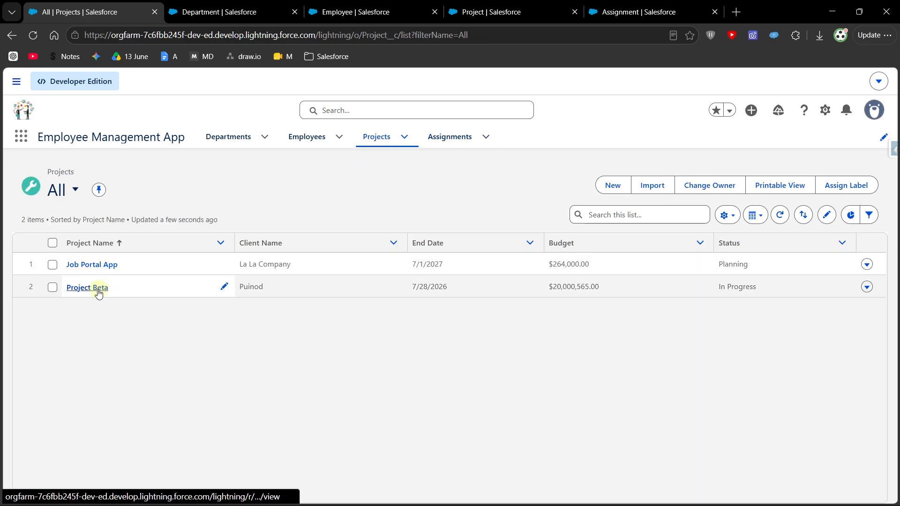
{"action": "left_click", "coordinate": [95, 288]}
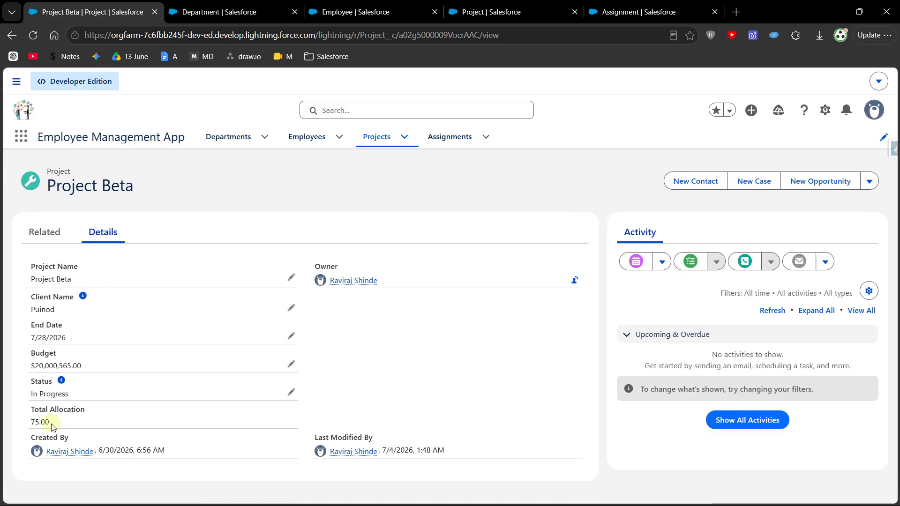
{"action": "double_click", "coordinate": [34, 423]}
{"action": "left_click", "coordinate": [270, 488]}
{"action": "left_click_drag", "start_coordinate": [56, 424], "coordinate": [24, 416]}
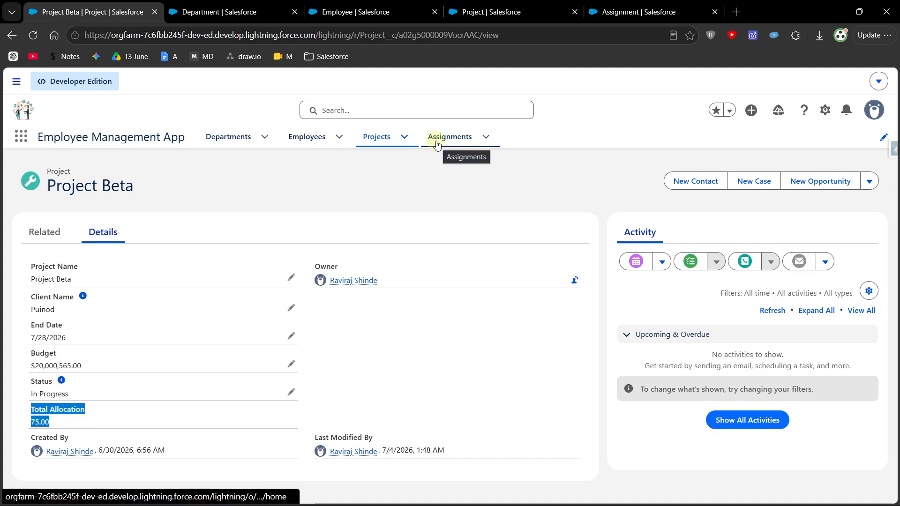
{"action": "left_click", "coordinate": [77, 420]}
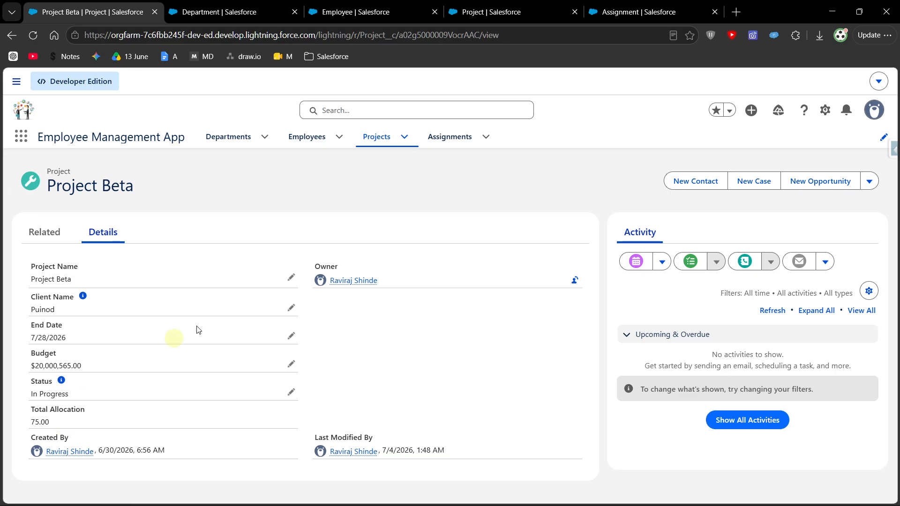
{"action": "left_click", "coordinate": [465, 142]}
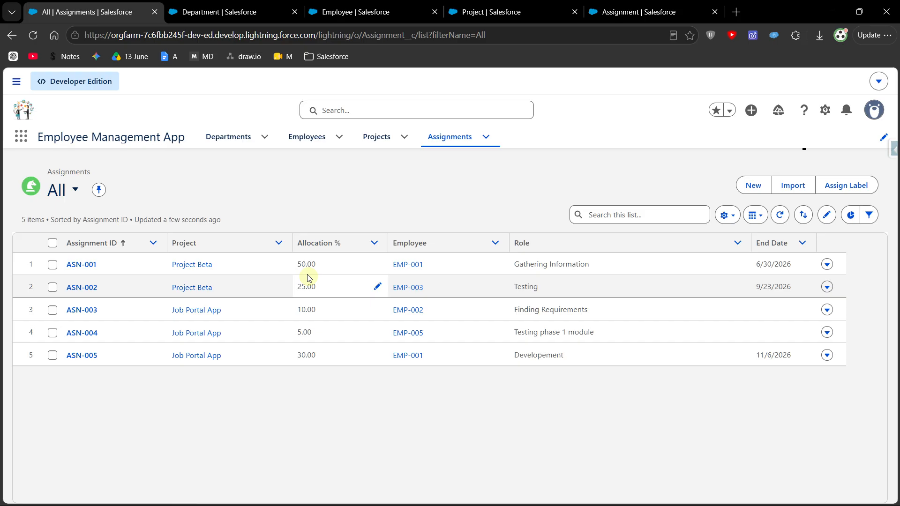
- Open Project Beta from the list of all projects and check its Total Allocation
{"action": "left_click", "coordinate": [381, 136]}
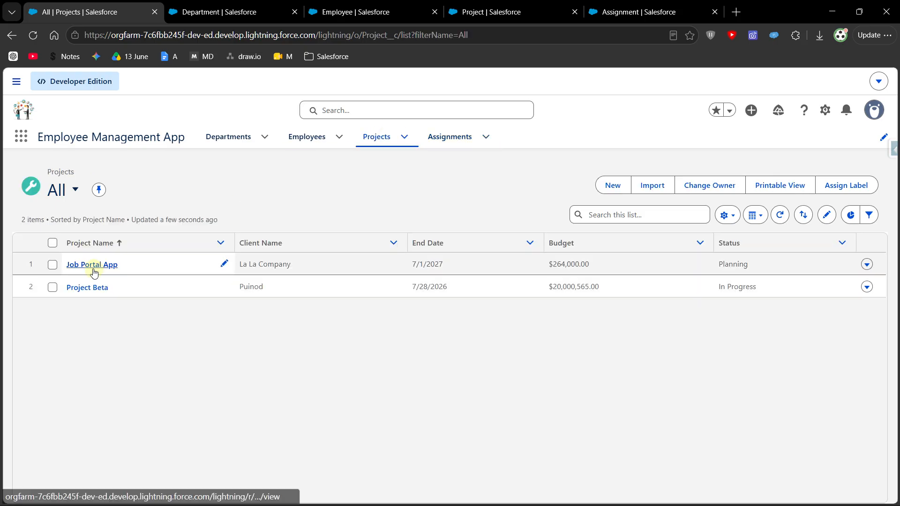
{"action": "left_click", "coordinate": [91, 287]}
{"action": "left_click_drag", "start_coordinate": [60, 422], "coordinate": [6, 417]}
{"action": "left_click", "coordinate": [494, 352]}
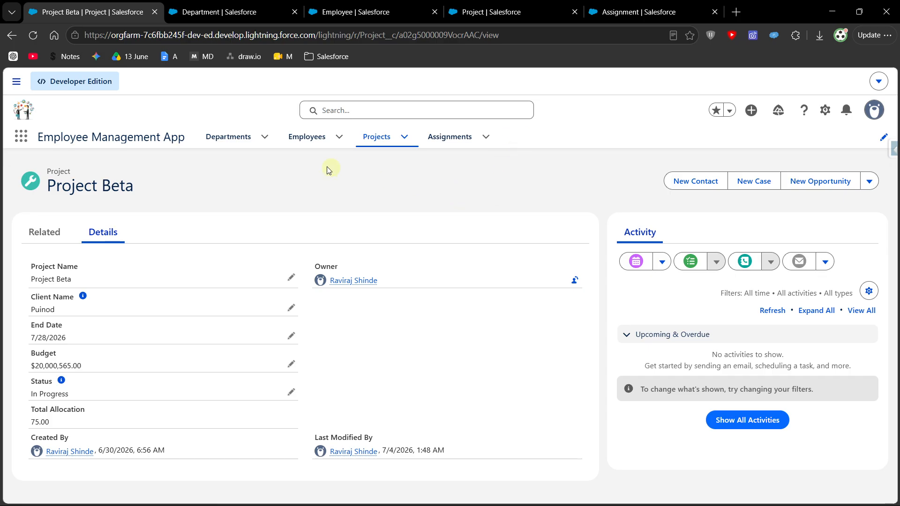
- Open the Job Portal App project's related records and view its full list of assignments
{"action": "left_click", "coordinate": [385, 136]}
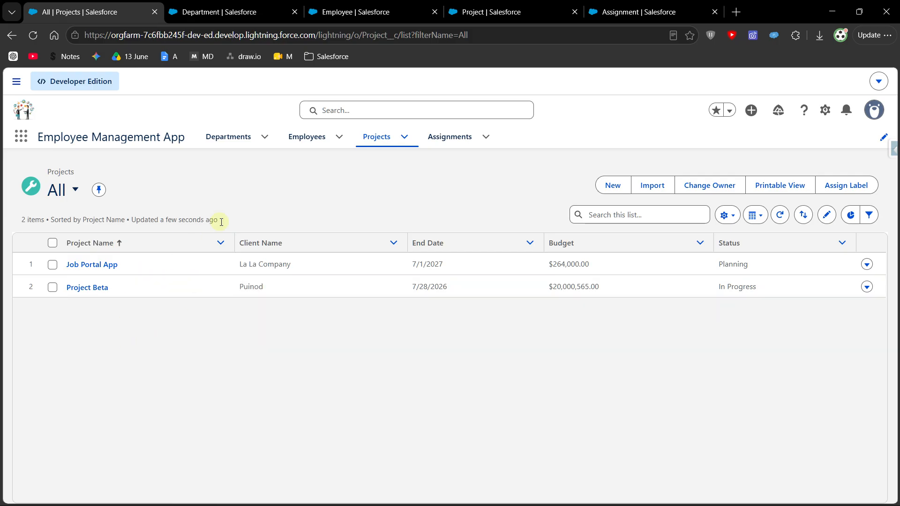
{"action": "left_click", "coordinate": [103, 266]}
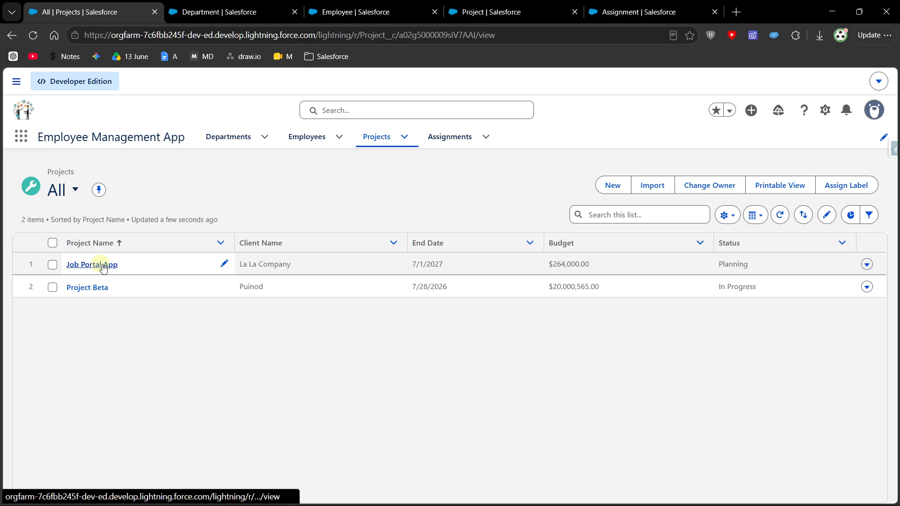
{"action": "left_click", "coordinate": [44, 232]}
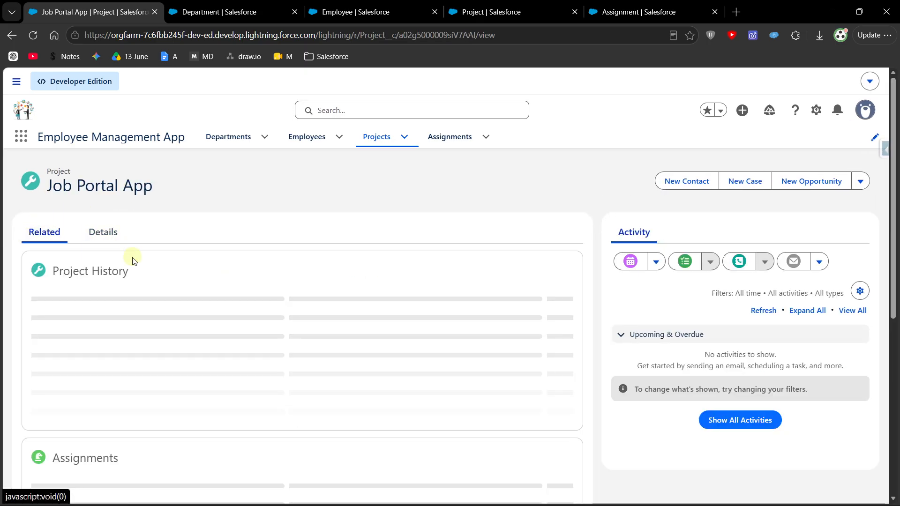
{"action": "scroll", "coordinate": [37, 340], "scroll_direction": "down", "scroll_amount": 5}
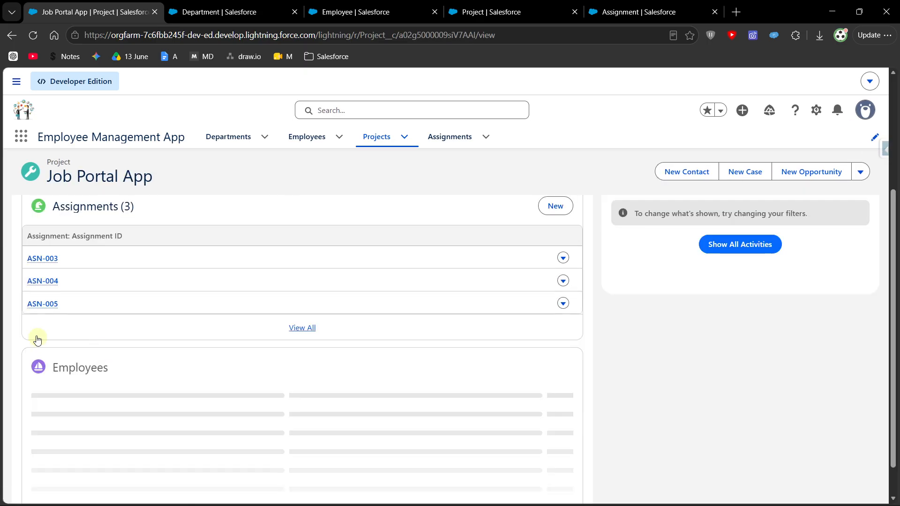
{"action": "scroll", "coordinate": [37, 340], "scroll_direction": "up", "scroll_amount": 2}
{"action": "left_click", "coordinate": [308, 271]}
{"action": "left_click", "coordinate": [227, 253]}
{"action": "key", "text": "alt+Left"}
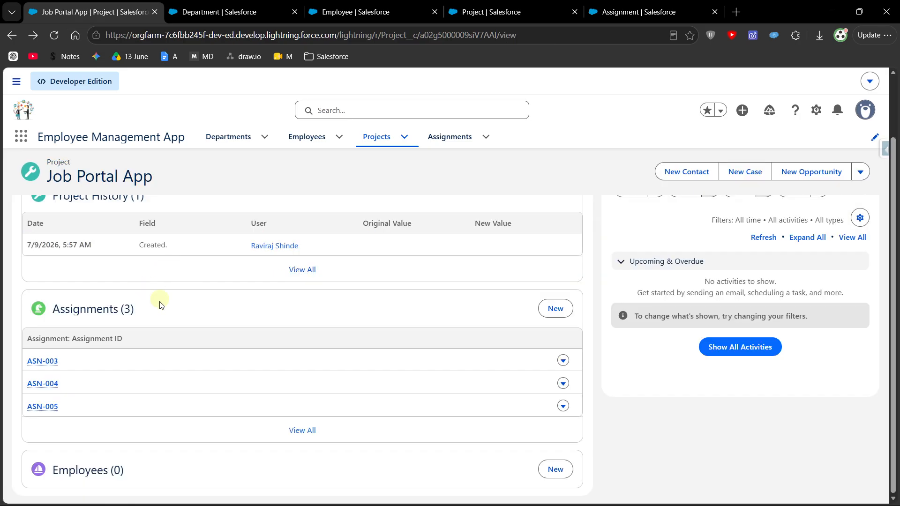
{"action": "left_click", "coordinate": [303, 431]}
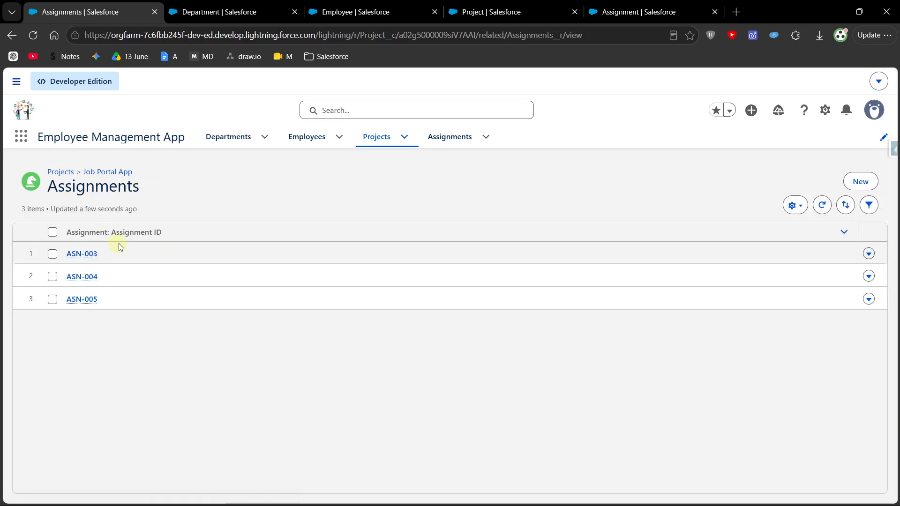
- Review the Job Portal App project's details and return to the list of all projects
{"action": "left_click", "coordinate": [114, 172]}
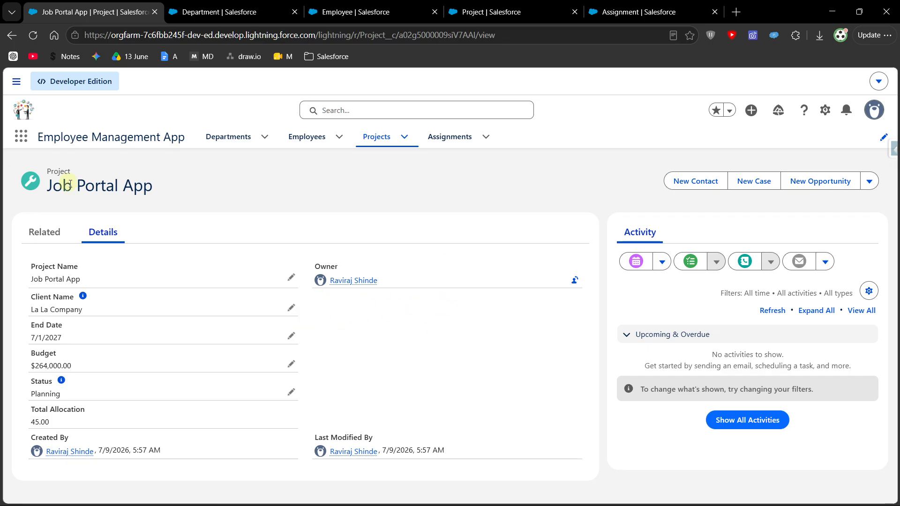
{"action": "left_click_drag", "start_coordinate": [48, 187], "coordinate": [157, 183]}
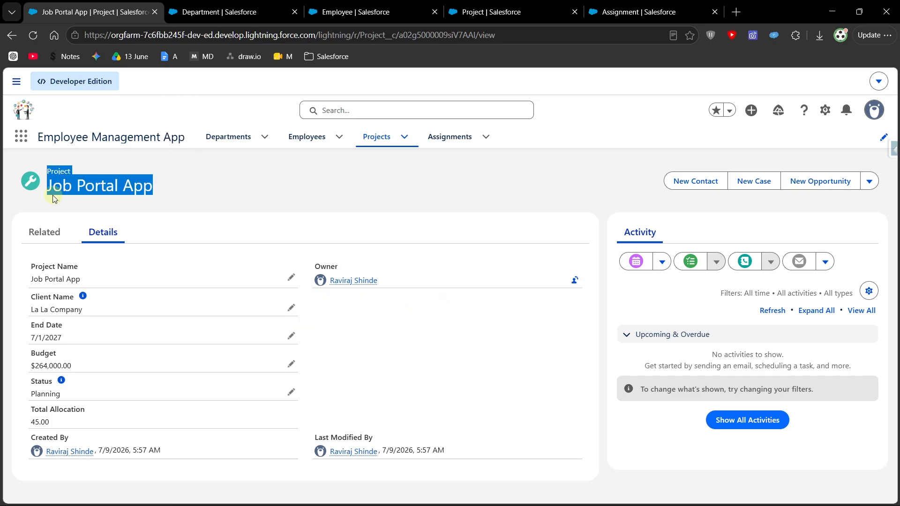
{"action": "left_click", "coordinate": [146, 204]}
{"action": "left_click", "coordinate": [376, 137]}
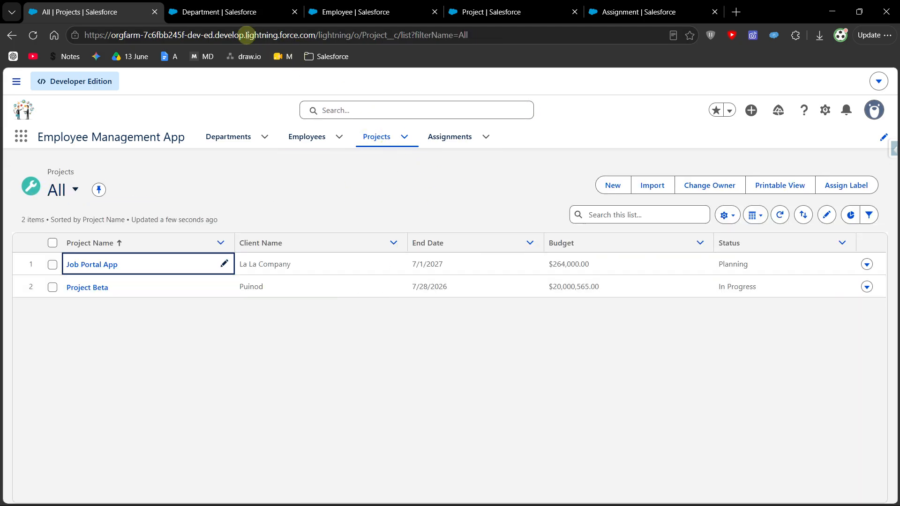
- Start a new custom field on the Project object in Setup with the Roll-Up Summary data type
{"action": "left_click", "coordinate": [515, 16]}
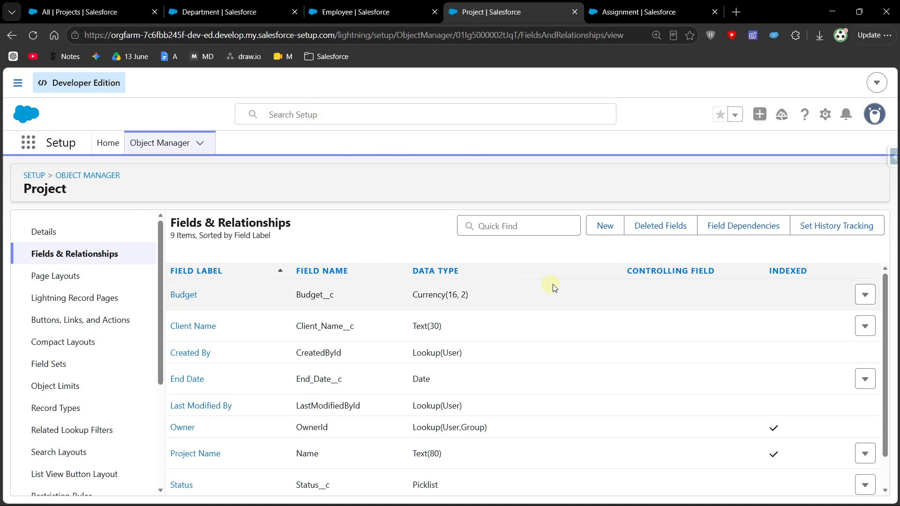
{"action": "left_click", "coordinate": [604, 226]}
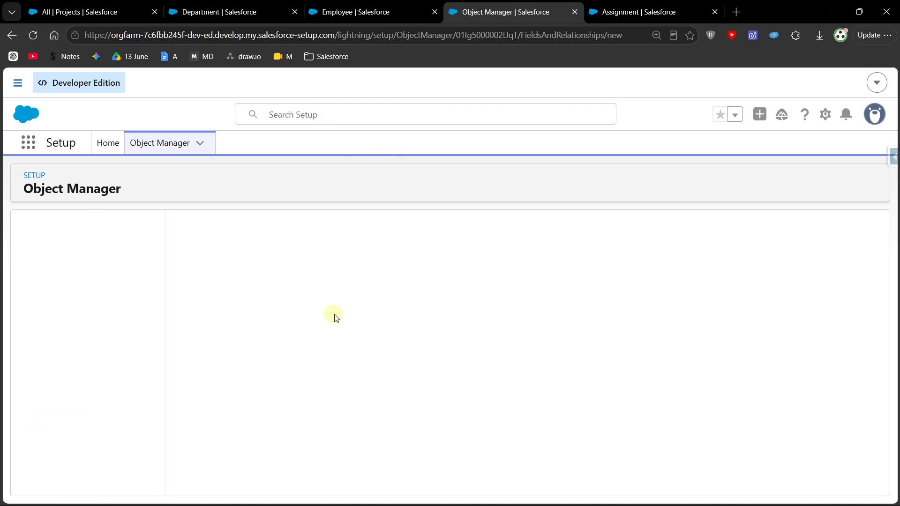
{"action": "scroll", "coordinate": [268, 328], "scroll_direction": "down", "scroll_amount": 3}
{"action": "scroll", "coordinate": [263, 323], "scroll_direction": "up", "scroll_amount": 3}
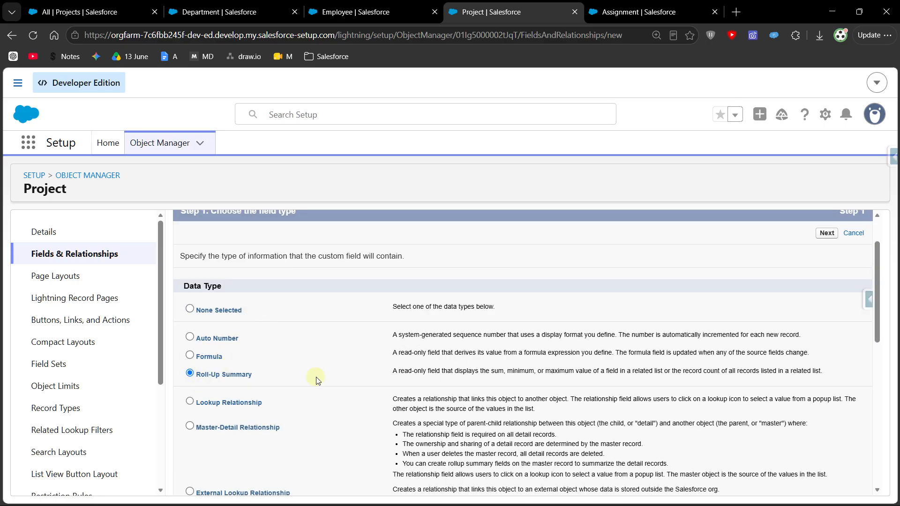
{"action": "scroll", "coordinate": [317, 380], "scroll_direction": "down", "scroll_amount": 1}
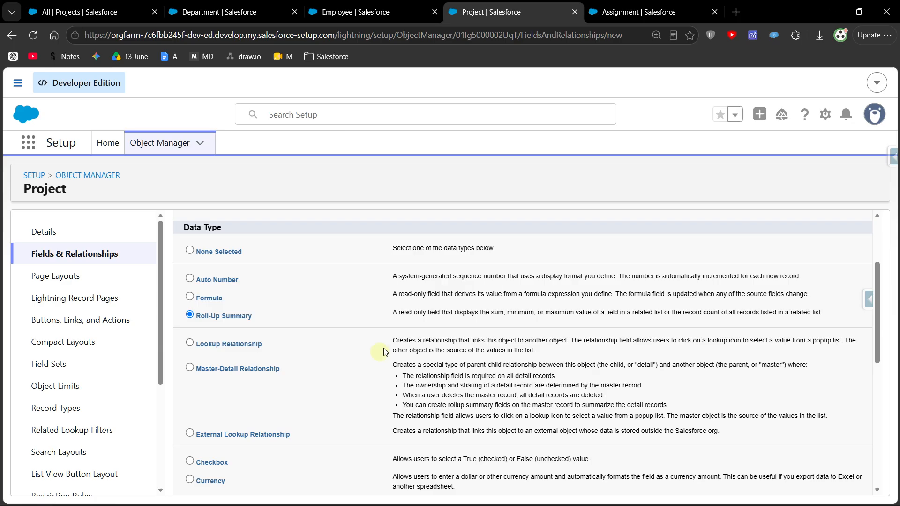
- Compare the availability of the Roll-Up Summary data type for the Department object with that for the Project object
{"action": "left_click", "coordinate": [357, 12]}
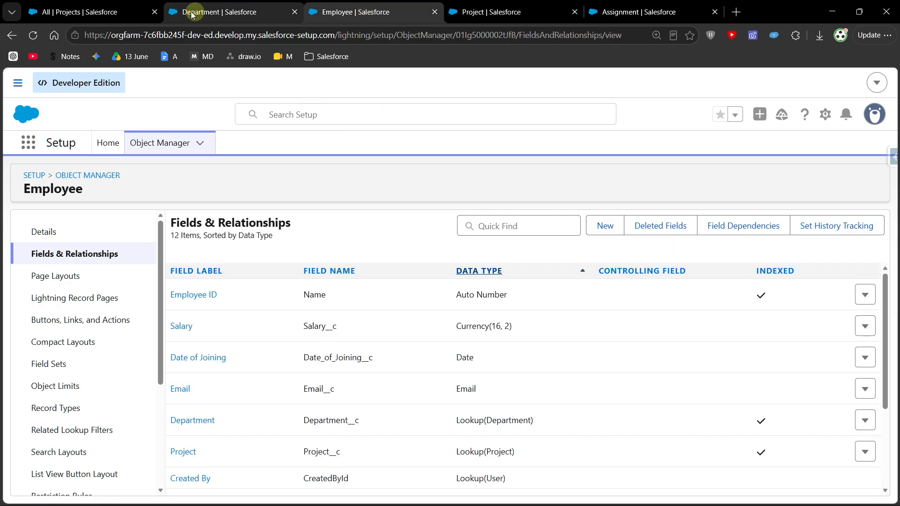
{"action": "left_click", "coordinate": [94, 12]}
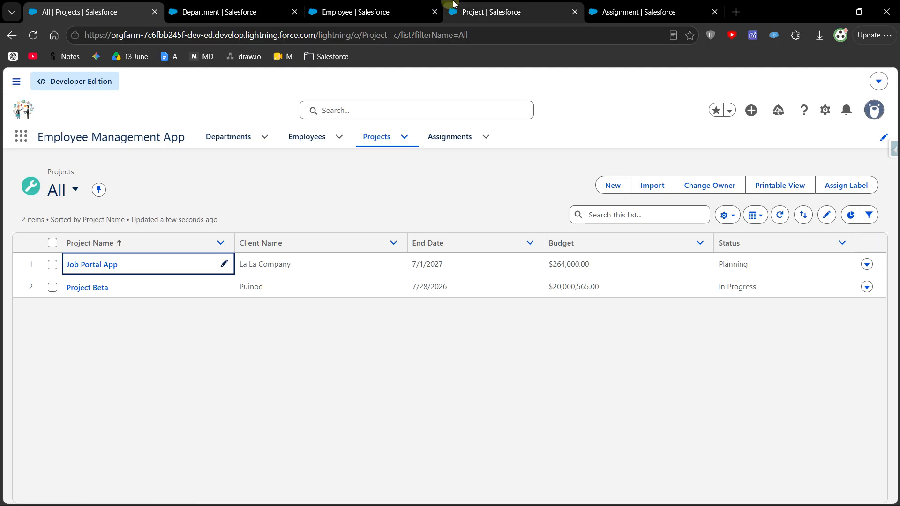
{"action": "left_click", "coordinate": [230, 3]}
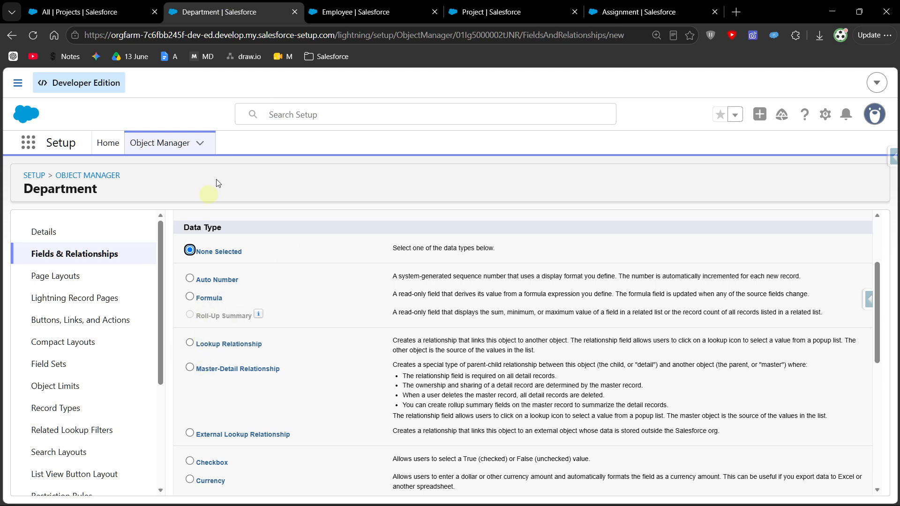
{"action": "left_click", "coordinate": [507, 4]}
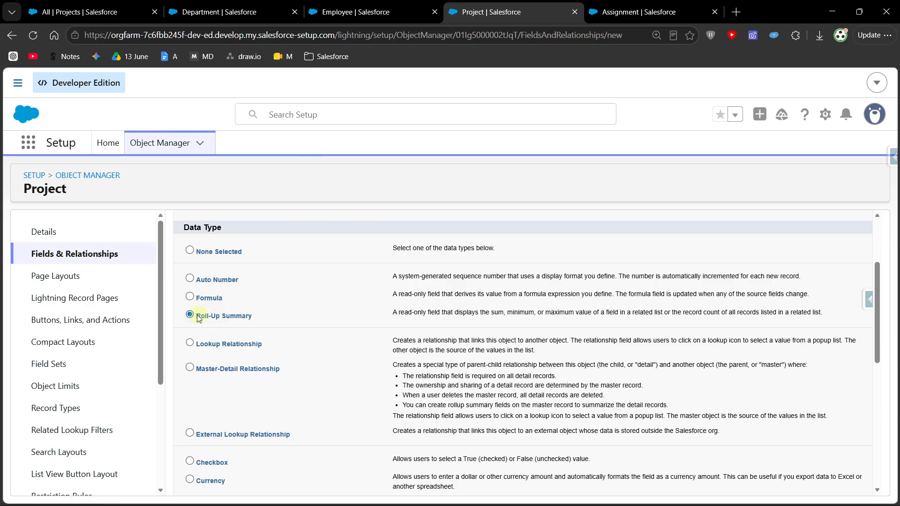
- Continue with the Roll-Up Summary type and label the new Project field Total Assignments
{"action": "scroll", "coordinate": [238, 324], "scroll_direction": "down", "scroll_amount": 10}
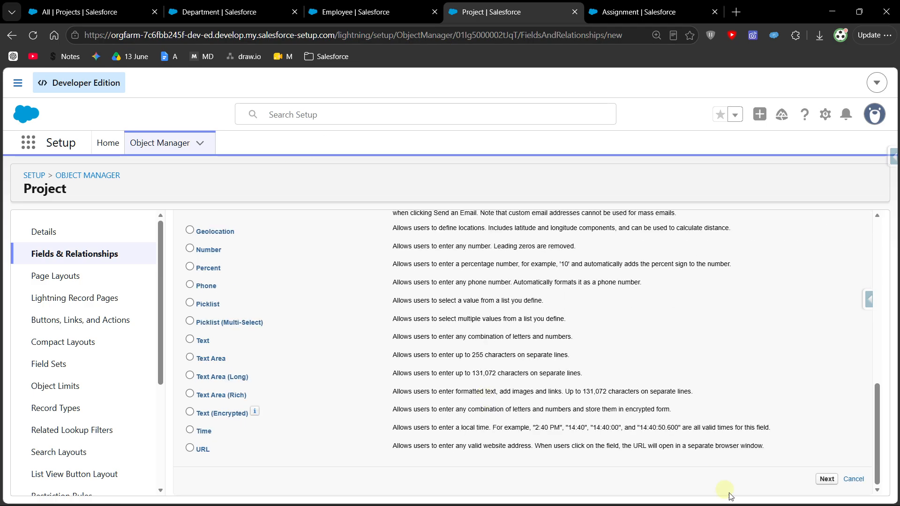
{"action": "left_click", "coordinate": [827, 480]}
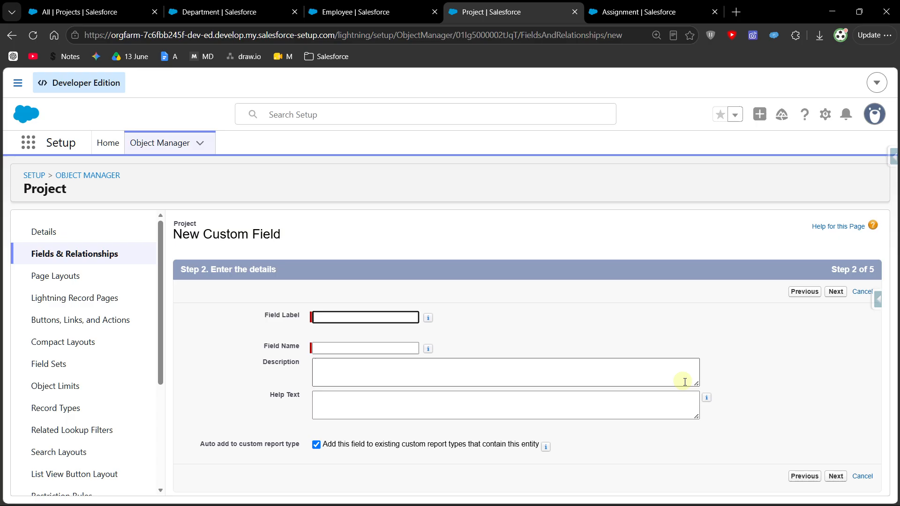
{"action": "type", "text": "Total Assignments"}
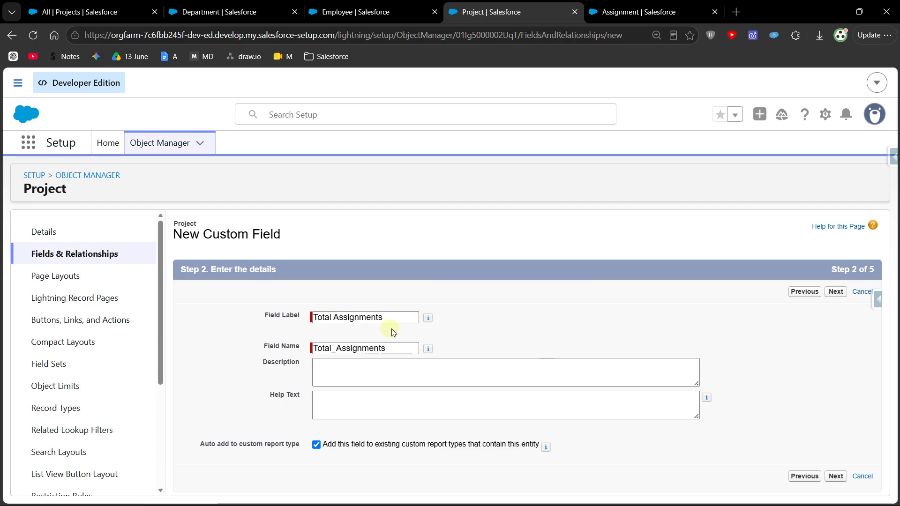
{"action": "left_click", "coordinate": [836, 476]}
- Define the summary calculation with Assignments as the summarized object and COUNT as the roll-up type
{"action": "scroll", "coordinate": [373, 350], "scroll_direction": "down", "scroll_amount": 1}
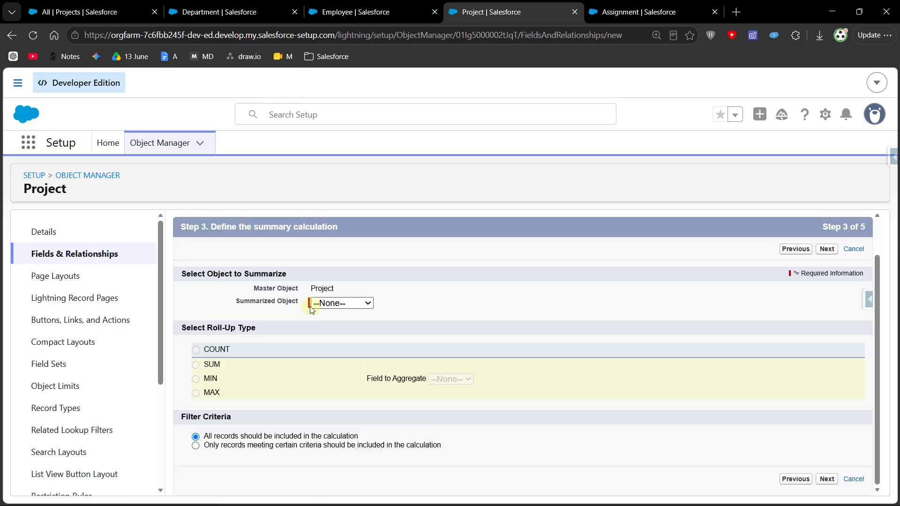
{"action": "left_click_drag", "start_coordinate": [237, 303], "coordinate": [295, 303]}
{"action": "left_click", "coordinate": [405, 288]}
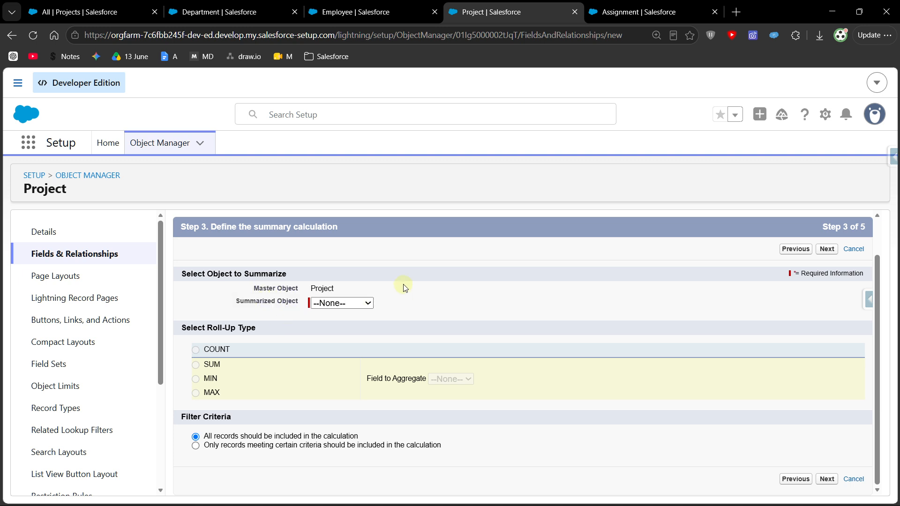
{"action": "left_click", "coordinate": [339, 305]}
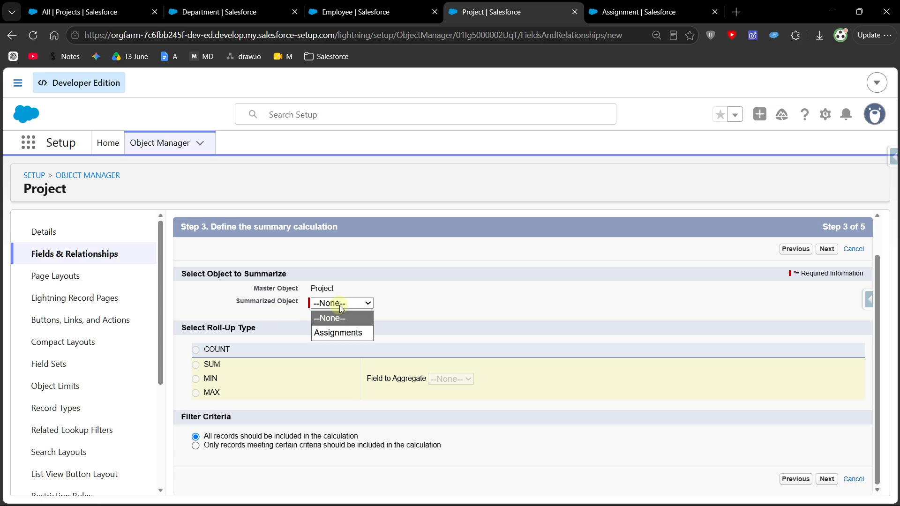
{"action": "left_click", "coordinate": [341, 335]}
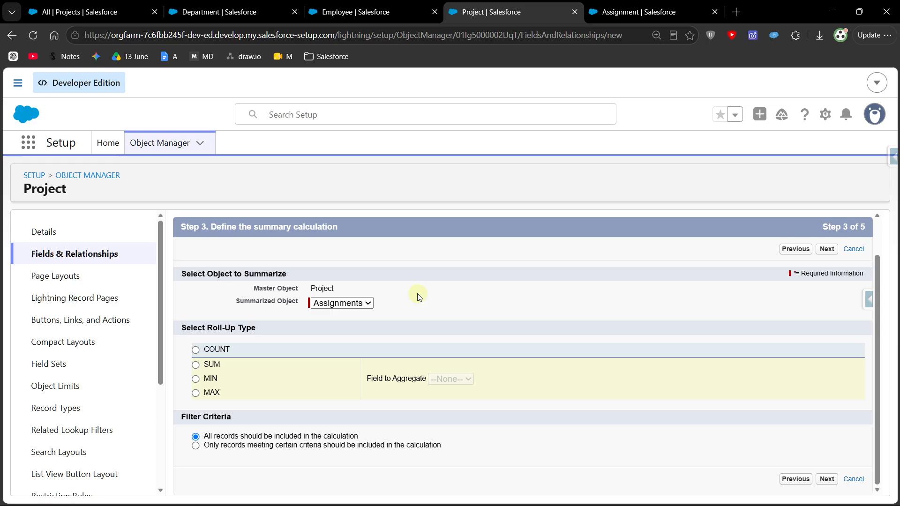
{"action": "left_click", "coordinate": [345, 302]}
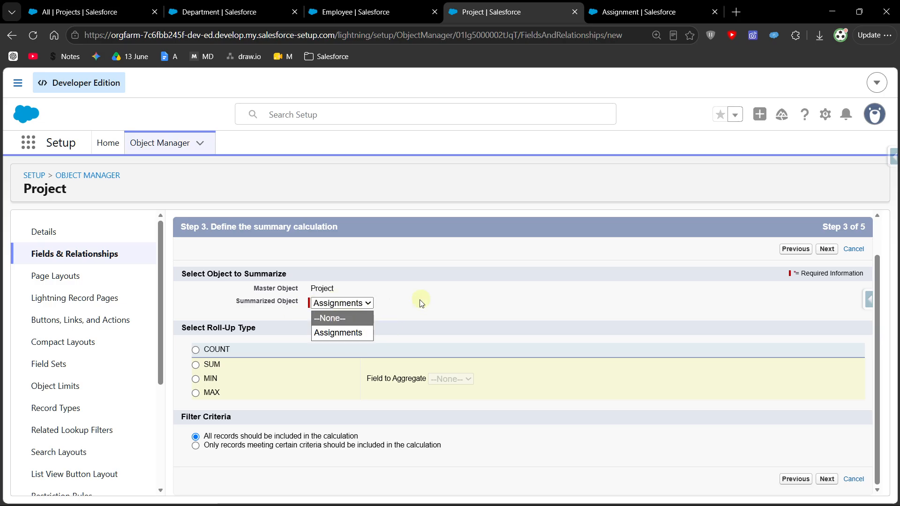
{"action": "left_click", "coordinate": [350, 333]}
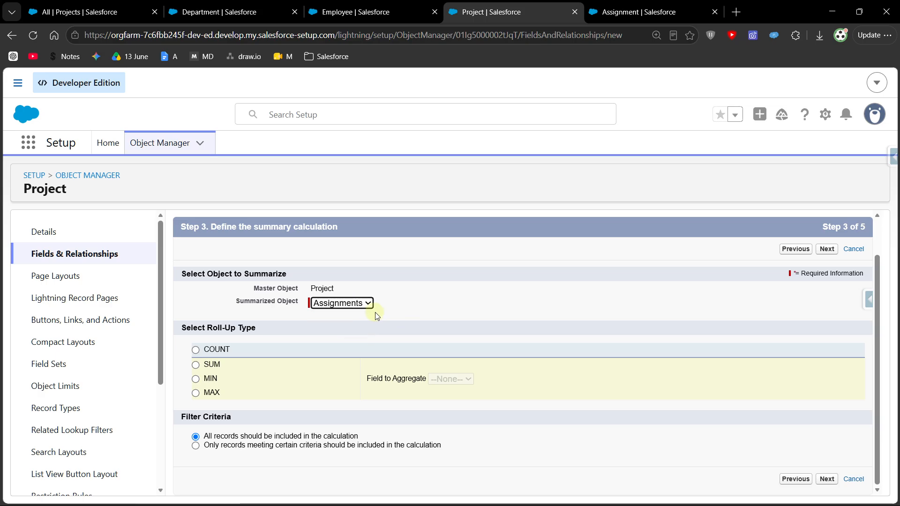
{"action": "left_click", "coordinate": [200, 350]}
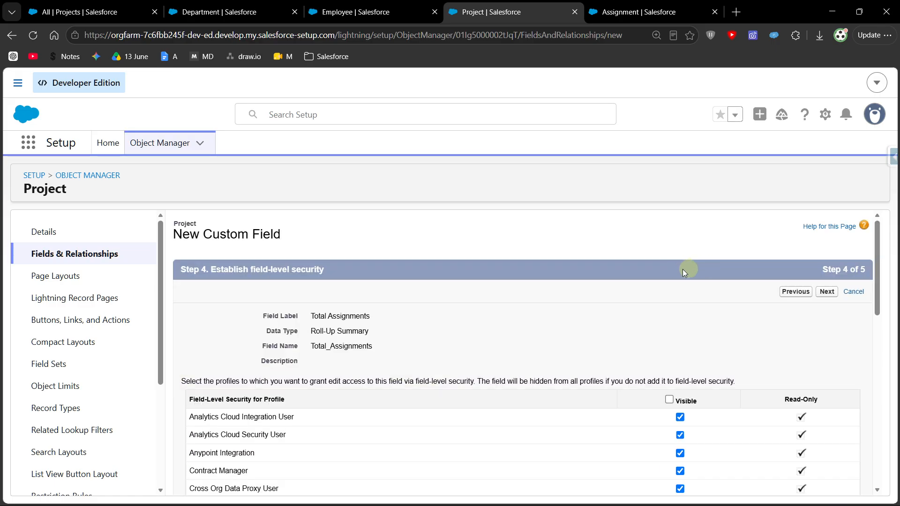
- Accept the default field-level security, keep the field on the Project Layout, and save the Total Assignments field
{"action": "scroll", "coordinate": [670, 404], "scroll_direction": "down", "scroll_amount": 10}
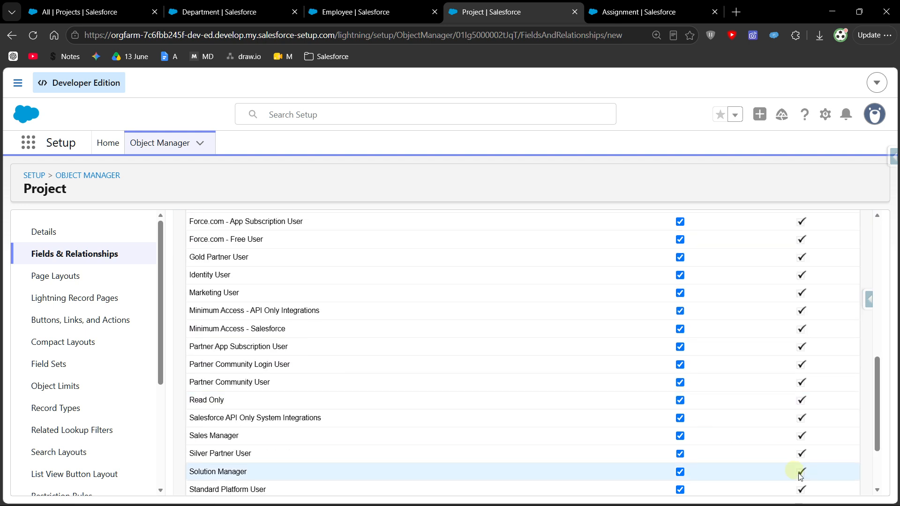
{"action": "left_click", "coordinate": [827, 480]}
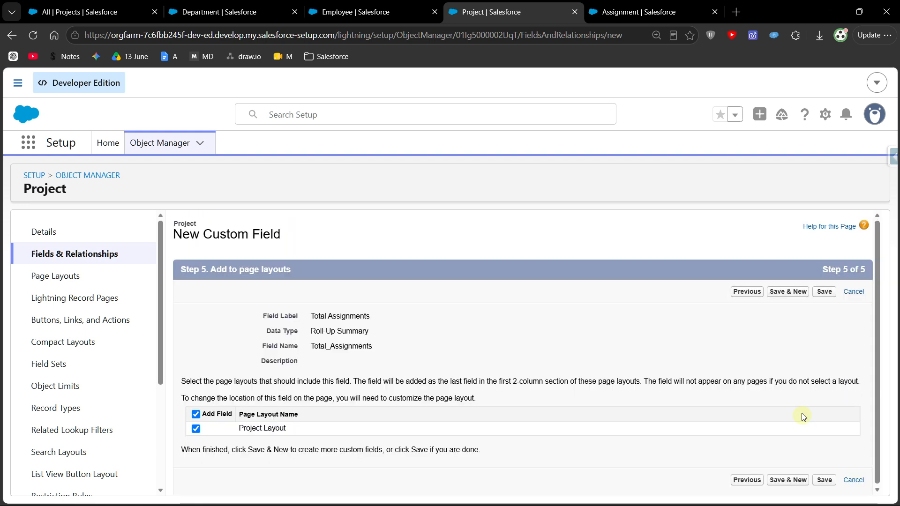
{"action": "left_click", "coordinate": [825, 479]}
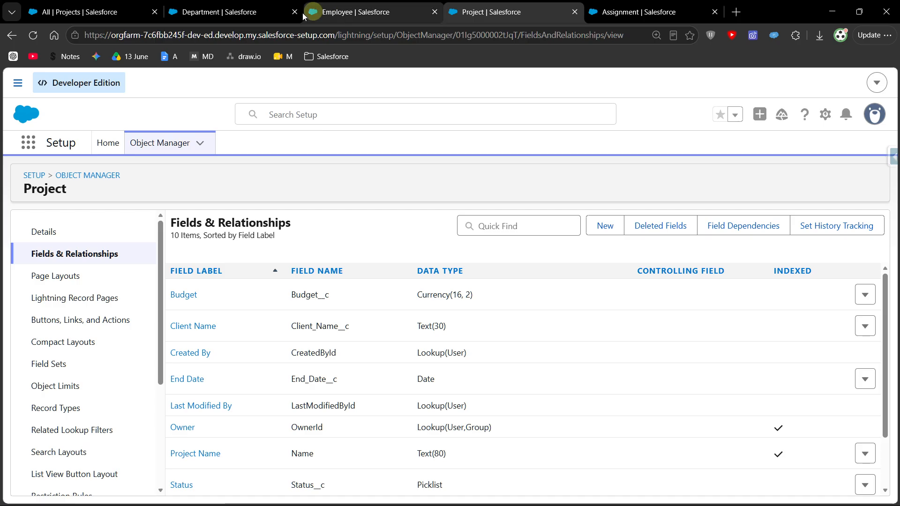
- Return to the list of all projects in Employee Management App
{"action": "left_click", "coordinate": [109, 5]}
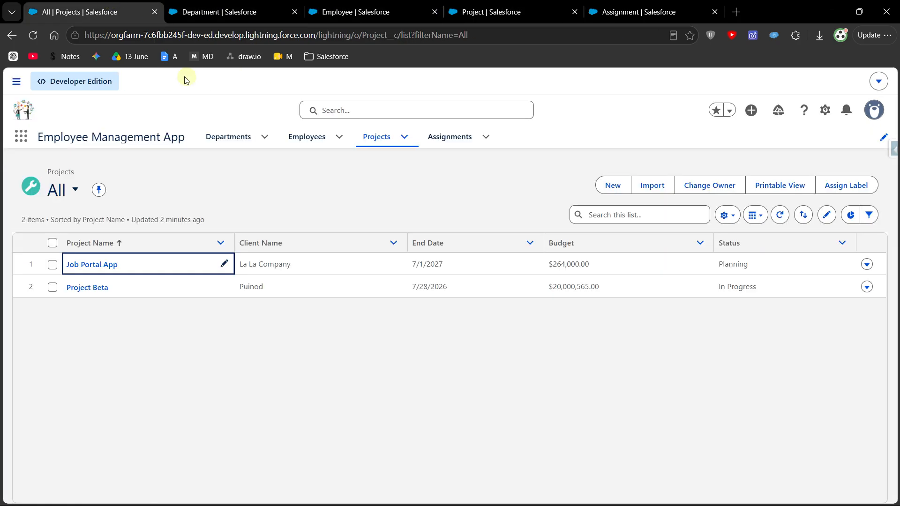
{"action": "left_click", "coordinate": [438, 377]}
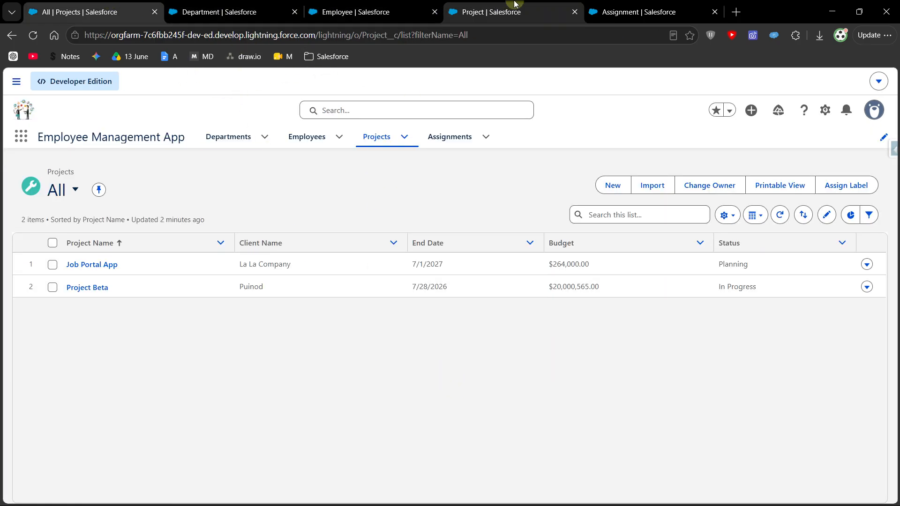
- Sort the Project object's fields by data type in Setup and check the Total Allocation and Total Assignments roll-up summary fields
{"action": "left_click", "coordinate": [497, 9]}
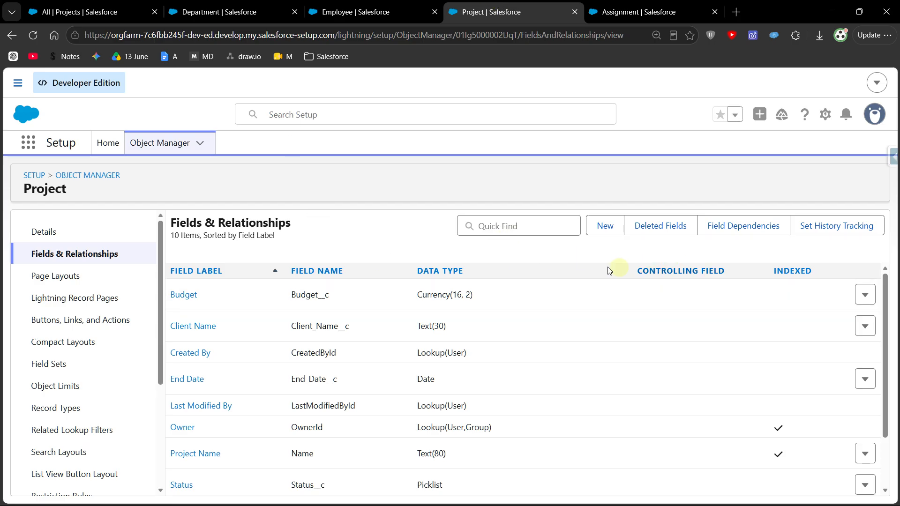
{"action": "left_click", "coordinate": [450, 271]}
{"action": "scroll", "coordinate": [427, 328], "scroll_direction": "down", "scroll_amount": 1}
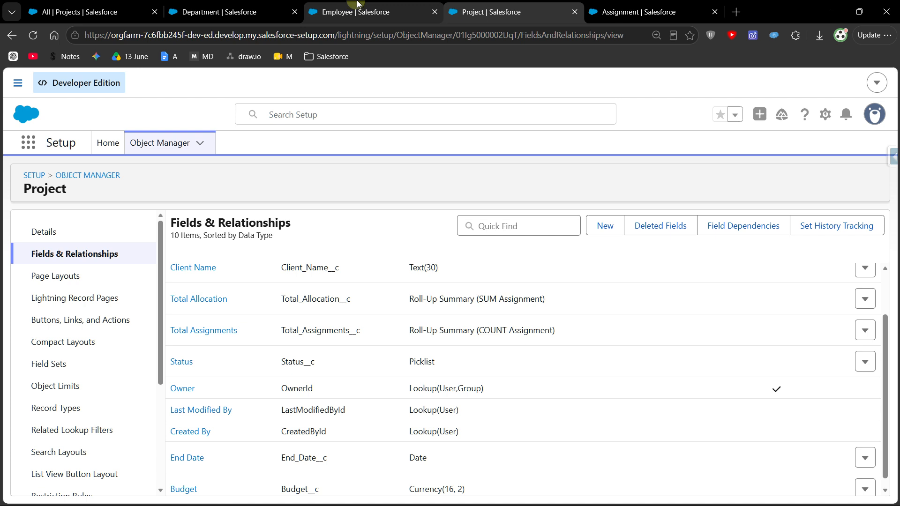
- Open the Job Portal App project in Employee Management App and check its related assignments and its record details
{"action": "left_click", "coordinate": [89, 5]}
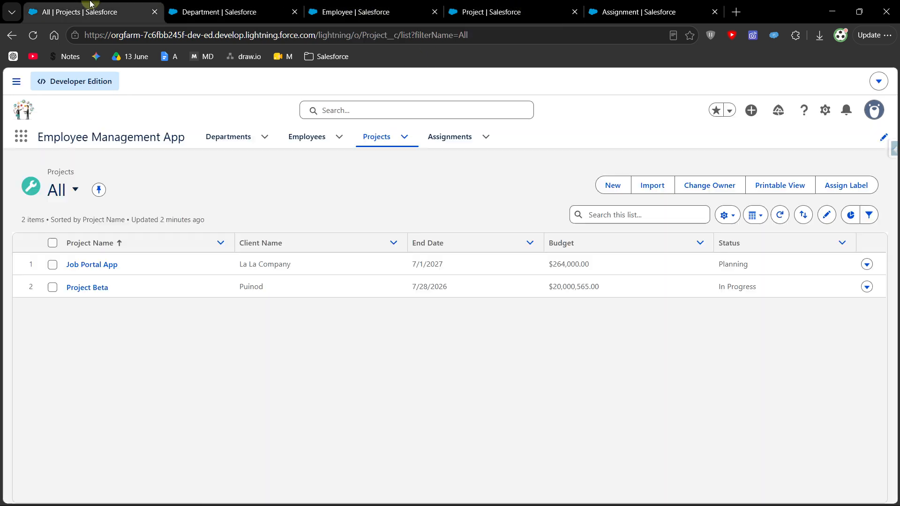
{"action": "left_click", "coordinate": [100, 268]}
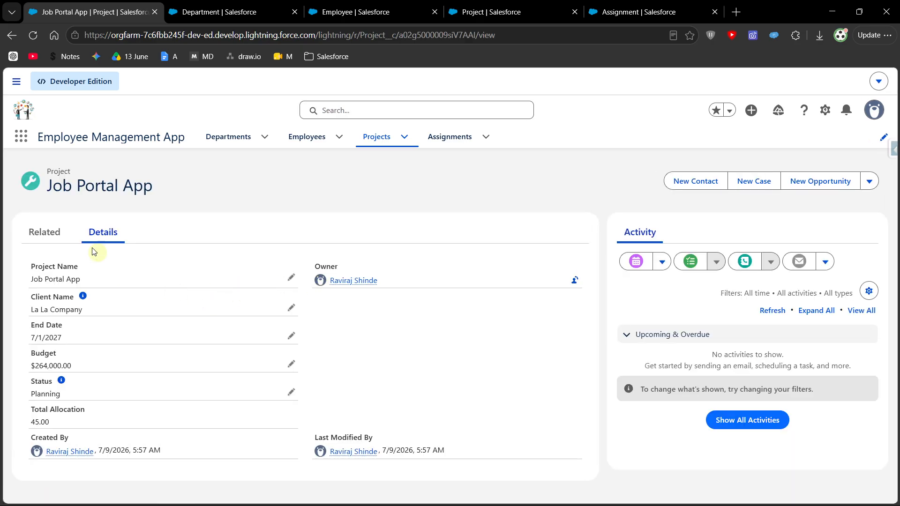
{"action": "left_click", "coordinate": [45, 232]}
{"action": "scroll", "coordinate": [153, 381], "scroll_direction": "down", "scroll_amount": 3}
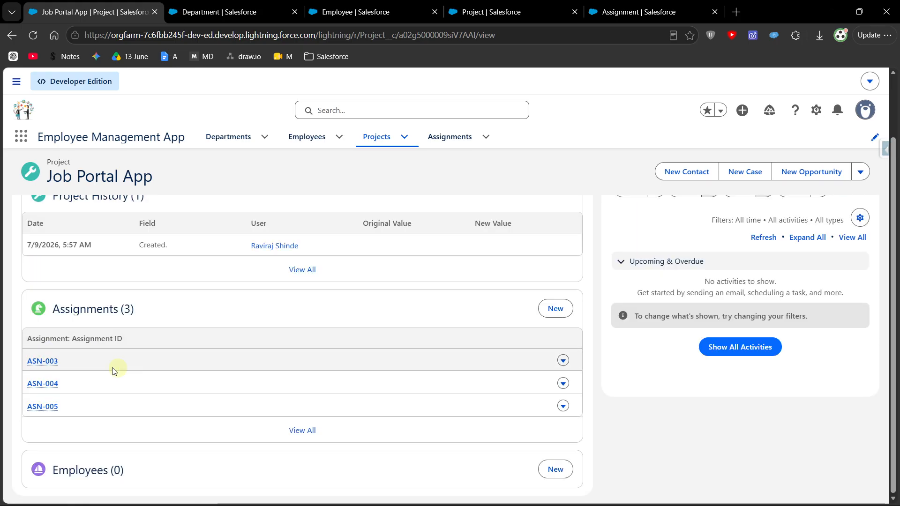
{"action": "scroll", "coordinate": [172, 232], "scroll_direction": "up", "scroll_amount": 2}
{"action": "left_click", "coordinate": [110, 225]}
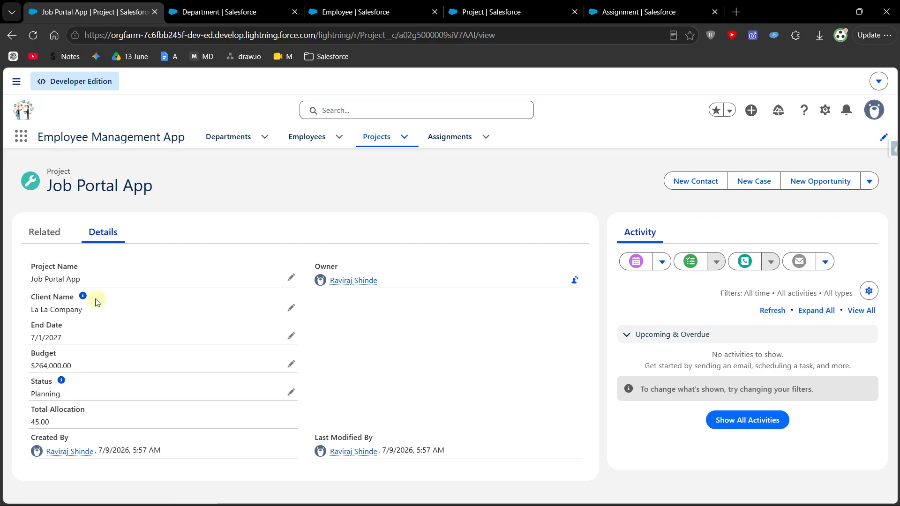
- Change the display density so field labels sit beside their values, and refresh the Job Portal App record
{"action": "left_click", "coordinate": [875, 110]}
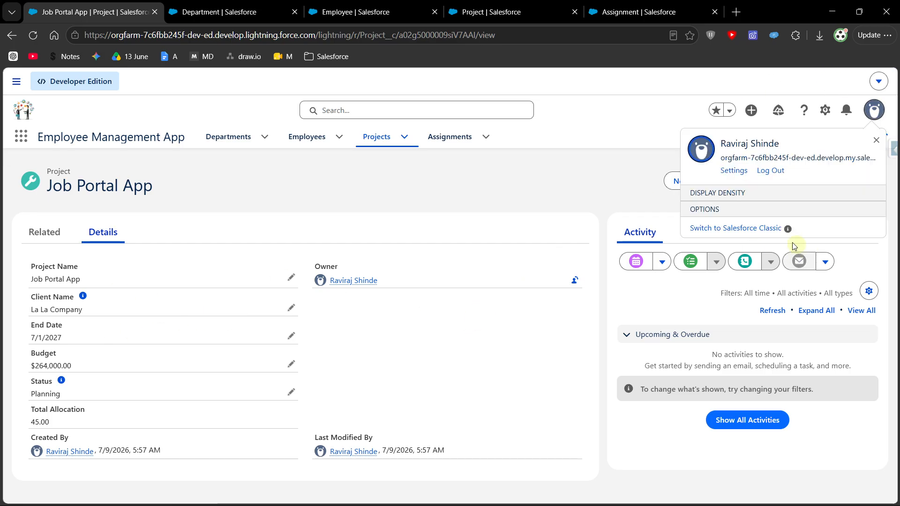
{"action": "left_click", "coordinate": [726, 237]}
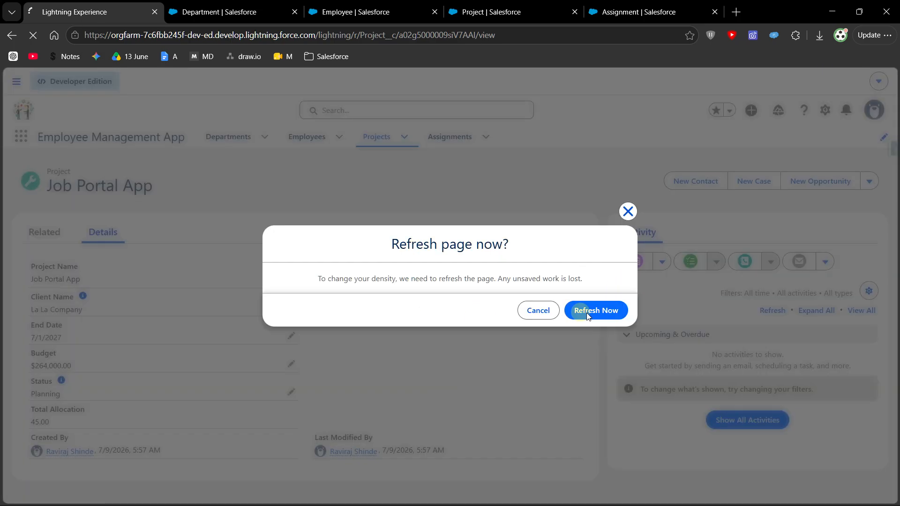
{"action": "left_click", "coordinate": [594, 310]}
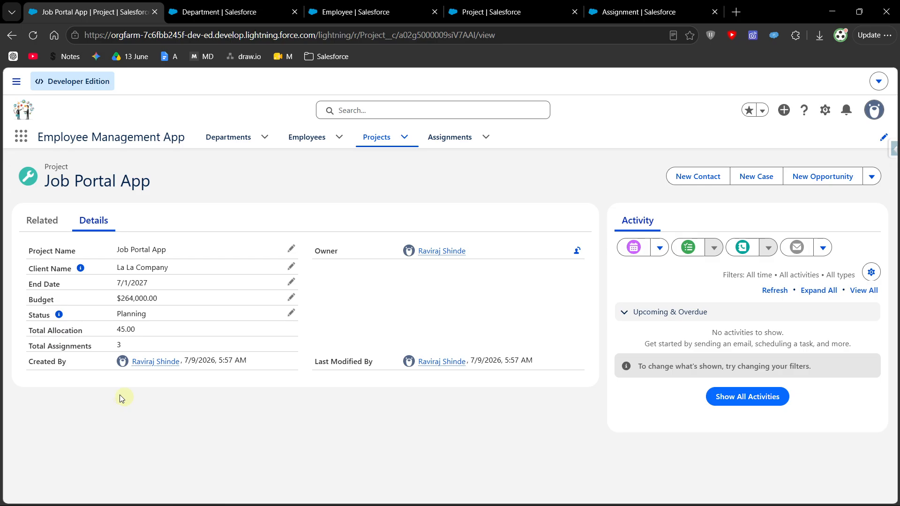
- Return to the All projects list, add Total Allocation and Total Assignments to its visible fields, and save
{"action": "key", "text": "alt+Left"}
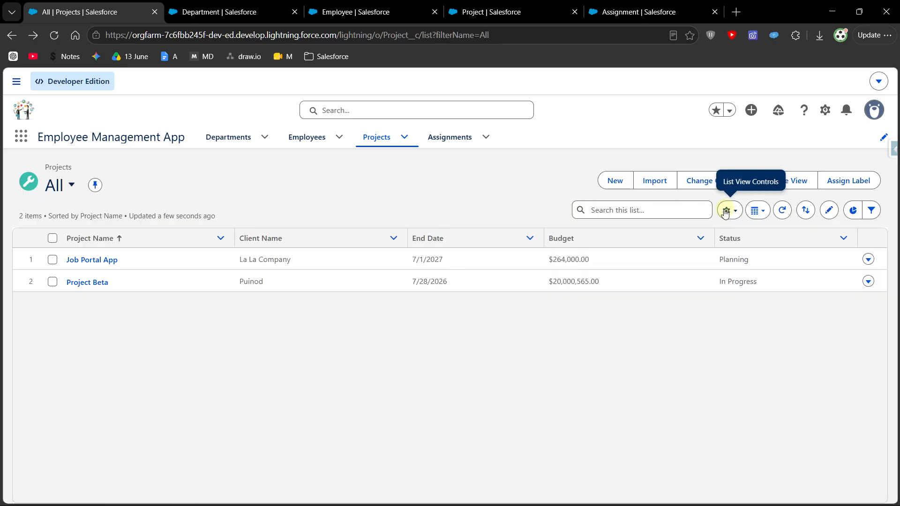
{"action": "left_click", "coordinate": [731, 215]}
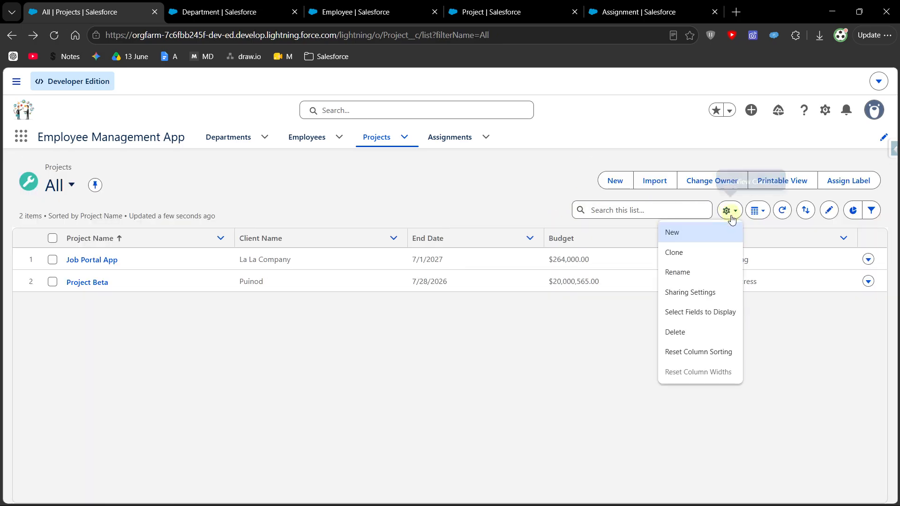
{"action": "left_click", "coordinate": [716, 312]}
{"action": "scroll", "coordinate": [317, 291], "scroll_direction": "down", "scroll_amount": 3}
{"action": "left_click", "coordinate": [286, 335]}
{"action": "left_click", "coordinate": [443, 232]}
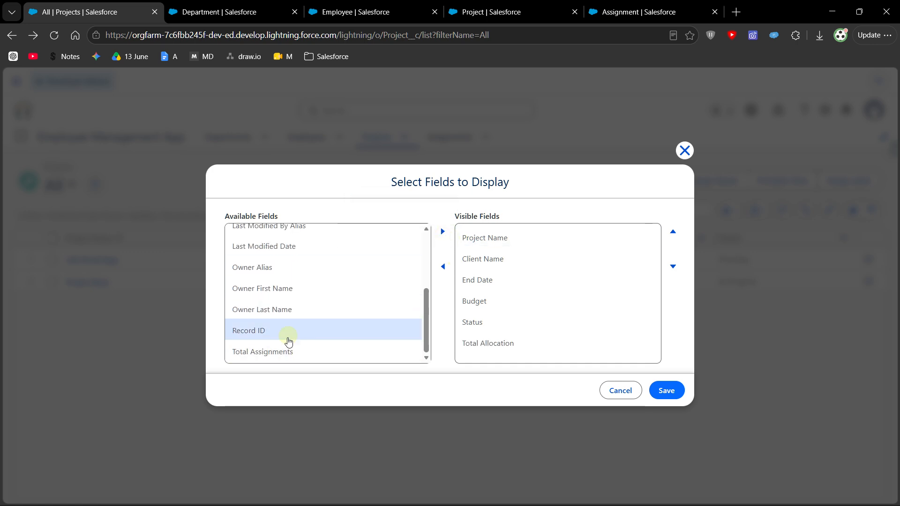
{"action": "left_click", "coordinate": [293, 351]}
{"action": "left_click", "coordinate": [444, 232]}
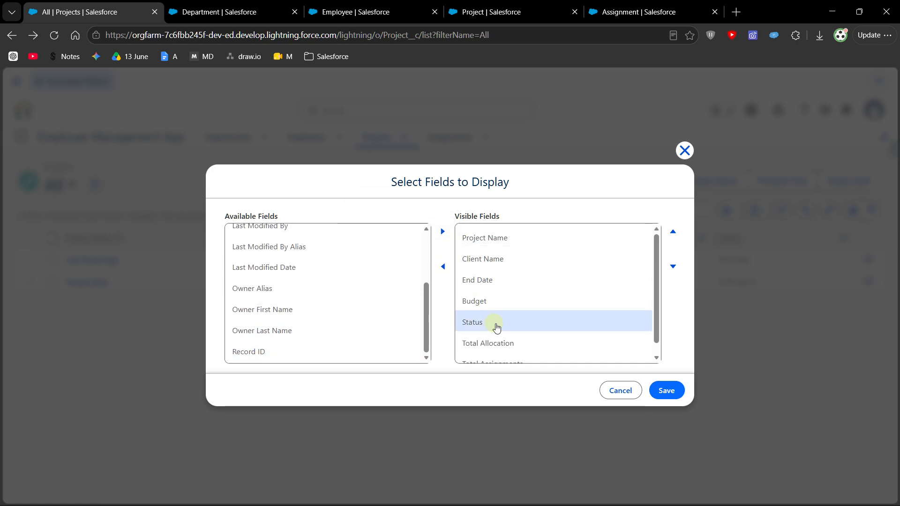
{"action": "left_click", "coordinate": [655, 399]}
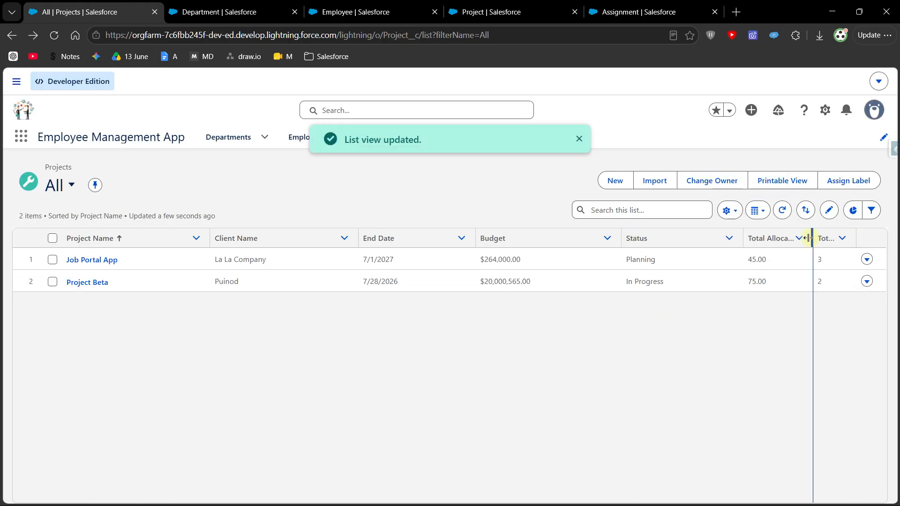
- Resize the projects list columns so the Total Allocation and Total Assignments headings fit in full
{"action": "left_click_drag", "start_coordinate": [743, 239], "coordinate": [707, 239]}
{"action": "left_click_drag", "start_coordinate": [777, 239], "coordinate": [847, 239]}
{"action": "left_click_drag", "start_coordinate": [359, 238], "coordinate": [317, 238]}
{"action": "left_click_drag", "start_coordinate": [805, 233], "coordinate": [843, 237]}
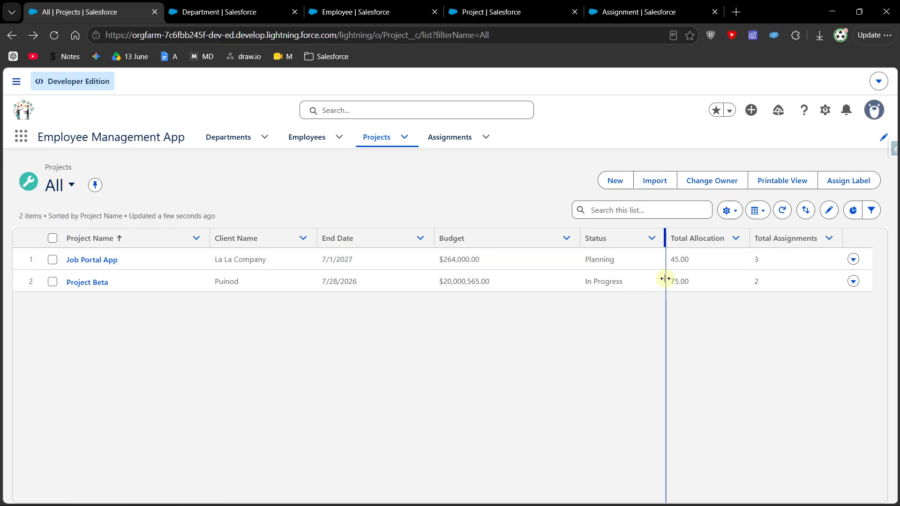
- Bring up the Roll-Up Summary Field notes and review the COUNT, SUM, MIN and MAX aggregate functions
{"action": "key", "text": "super+Tab"}
{"action": "left_click", "coordinate": [579, 255]}
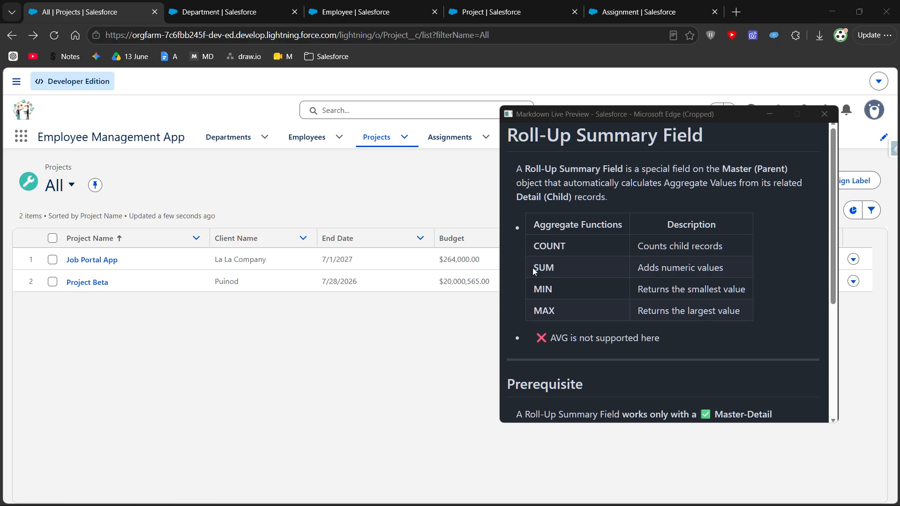
{"action": "double_click", "coordinate": [555, 290]}
{"action": "double_click", "coordinate": [544, 311]}
{"action": "left_click", "coordinate": [525, 278]}
{"action": "double_click", "coordinate": [549, 246]}
{"action": "double_click", "coordinate": [544, 267]}
{"action": "left_click", "coordinate": [604, 339]}
- Read the Master-Detail Relationship prerequisite in the notes, highlight it, and minimize the notes window
{"action": "scroll", "coordinate": [604, 339], "scroll_direction": "down", "scroll_amount": 4}
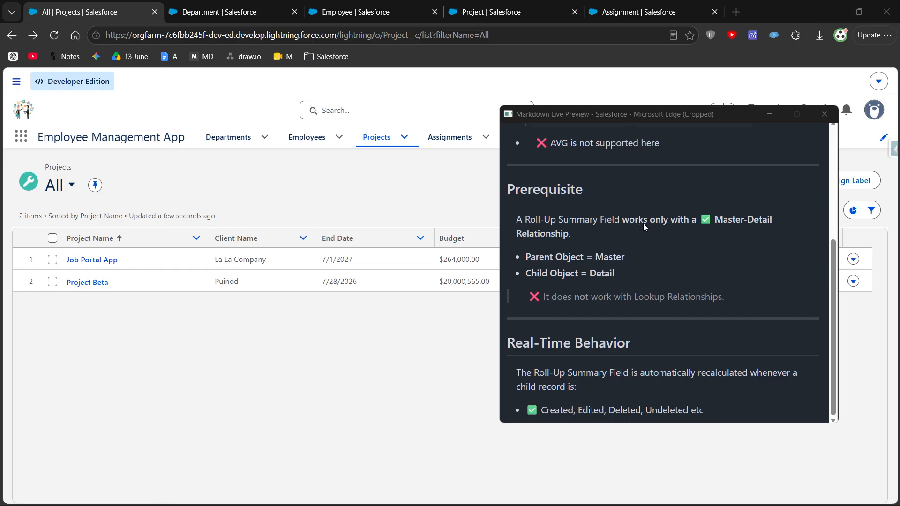
{"action": "mouse_move", "coordinate": [698, 220]}
{"action": "left_mouse_down"}
{"action": "mouse_move", "coordinate": [769, 222]}
{"action": "mouse_move", "coordinate": [691, 246]}
{"action": "mouse_move", "coordinate": [688, 233]}
{"action": "left_mouse_up"}
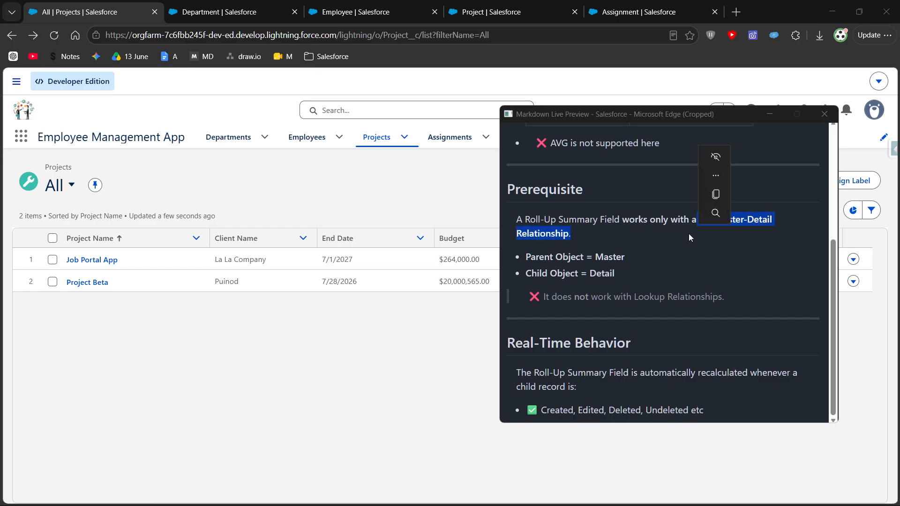
{"action": "left_click", "coordinate": [771, 115]}
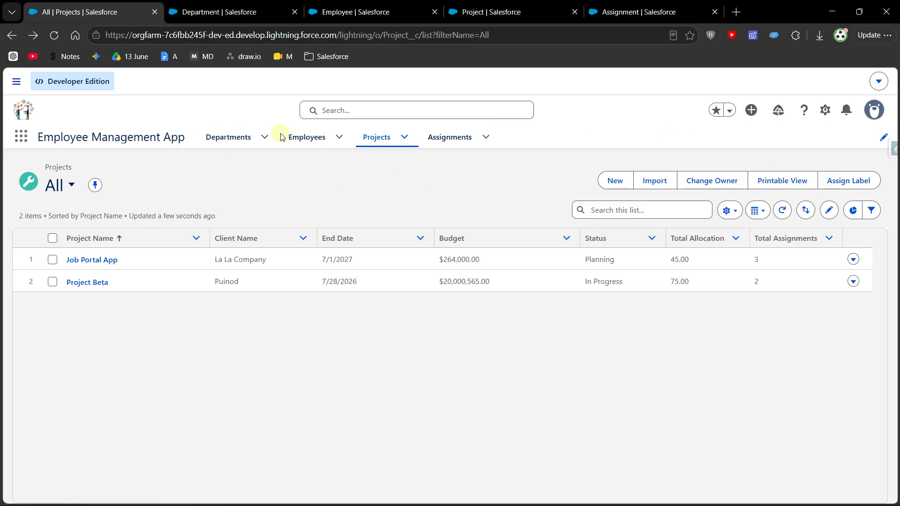
- Open the list of departments in Employee Management App
{"action": "left_click", "coordinate": [232, 137]}
{"action": "left_click", "coordinate": [319, 134]}
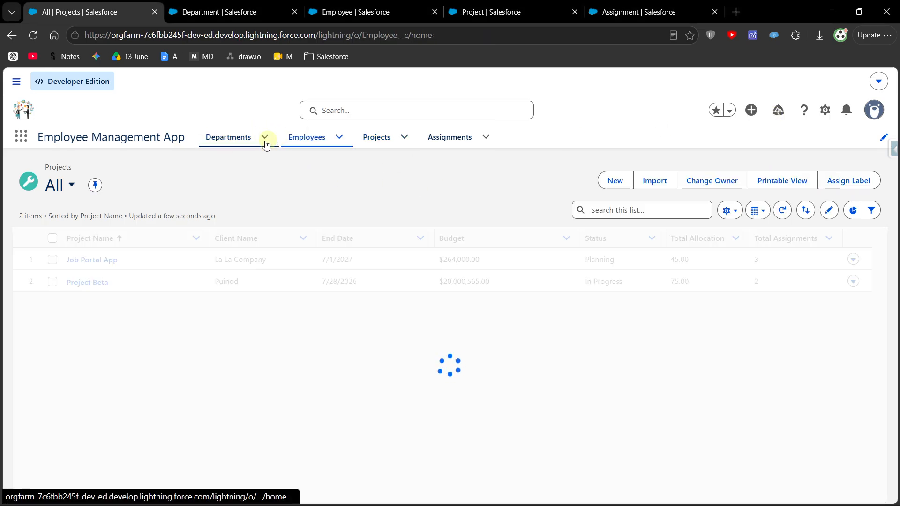
{"action": "left_click", "coordinate": [235, 136]}
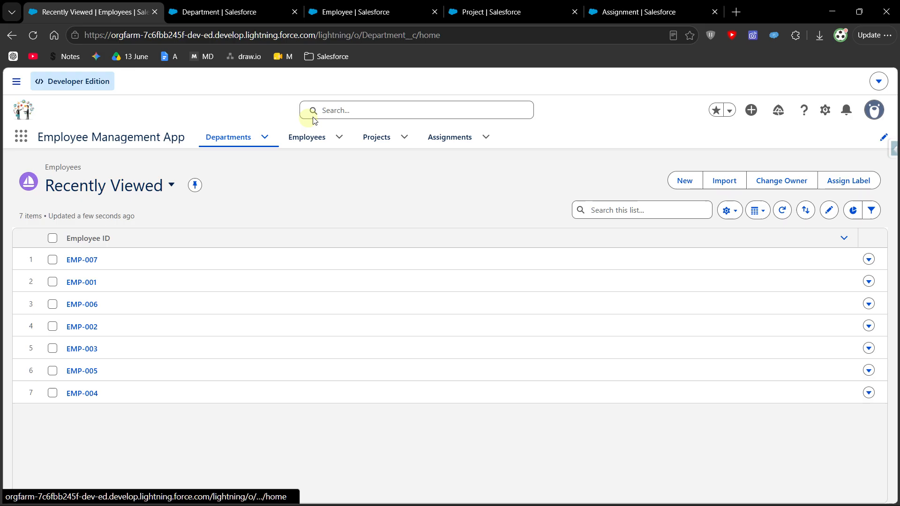
- Switch to the Department object in Setup and sort its fields and relationships by data type
{"action": "left_click", "coordinate": [217, 21]}
{"action": "left_click", "coordinate": [77, 263]}
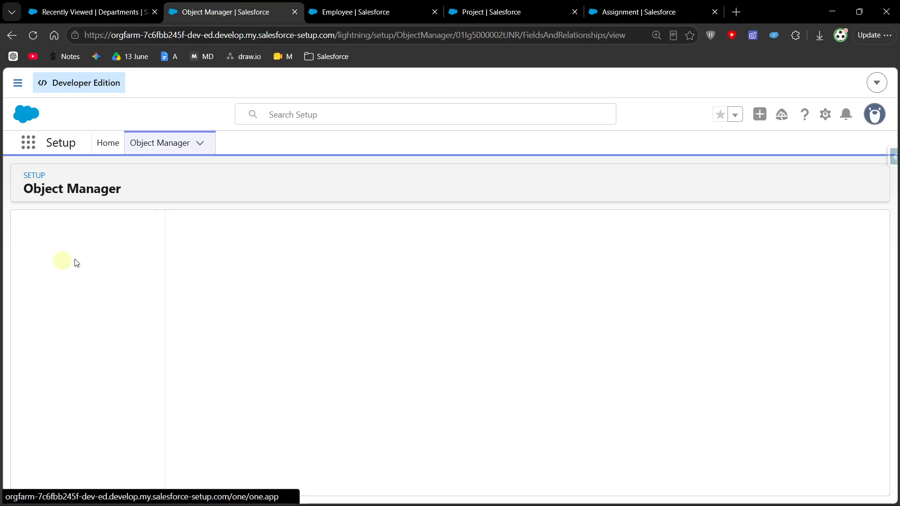
{"action": "left_click", "coordinate": [448, 277]}
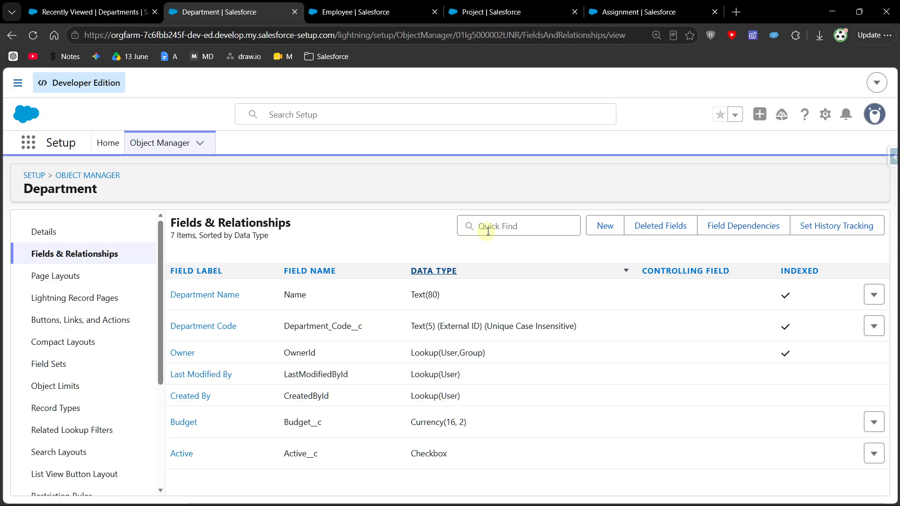
- Start a new custom field on the Department object and examine whether the Roll-Up Summary data type can be chosen
{"action": "left_click", "coordinate": [605, 226]}
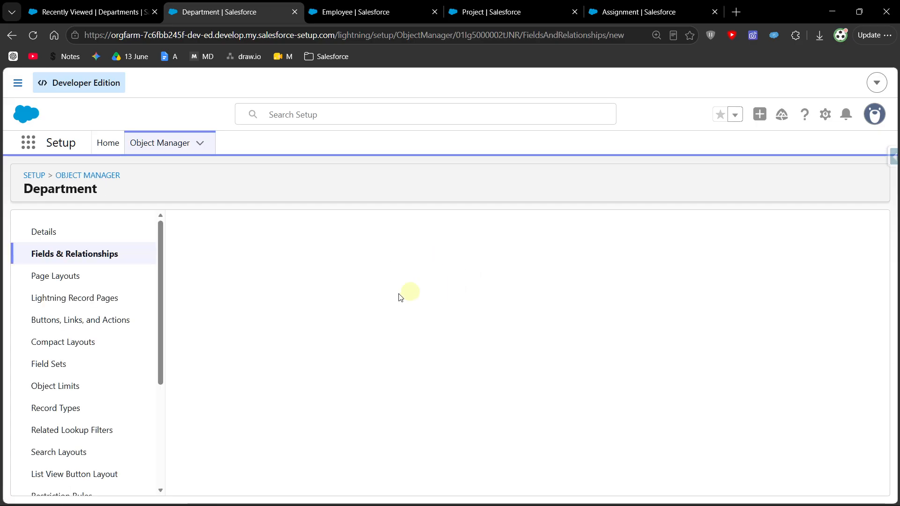
{"action": "scroll", "coordinate": [200, 313], "scroll_direction": "down", "scroll_amount": 2}
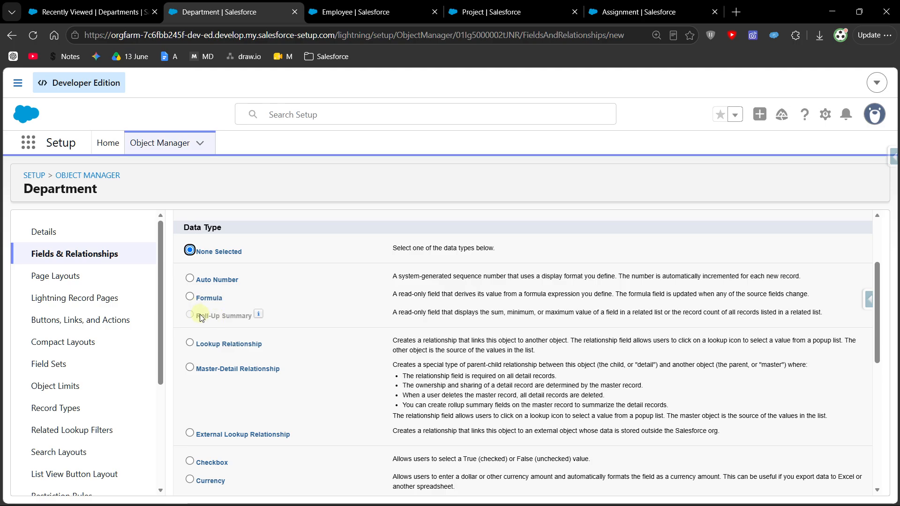
{"action": "left_click_drag", "start_coordinate": [200, 315], "coordinate": [250, 314]}
{"action": "left_click", "coordinate": [400, 313]}
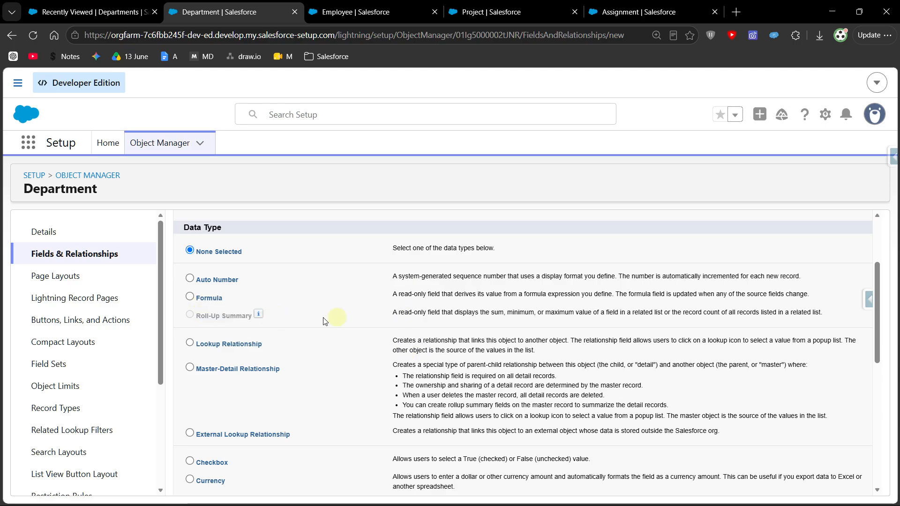
- Review the field data types on the Employee object, and the data type of the Employee field on the Assignment object
{"action": "left_click", "coordinate": [357, 11]}
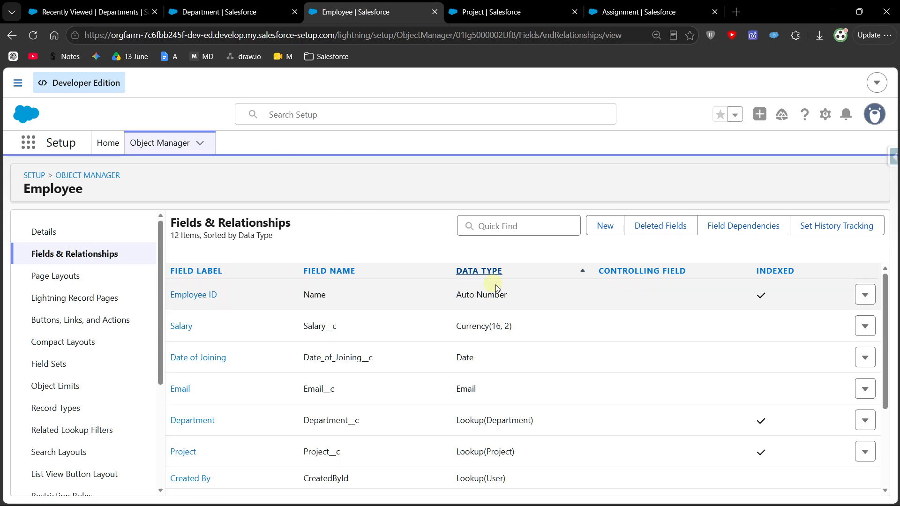
{"action": "scroll", "coordinate": [418, 286], "scroll_direction": "down", "scroll_amount": 1}
{"action": "scroll", "coordinate": [416, 284], "scroll_direction": "up", "scroll_amount": 1}
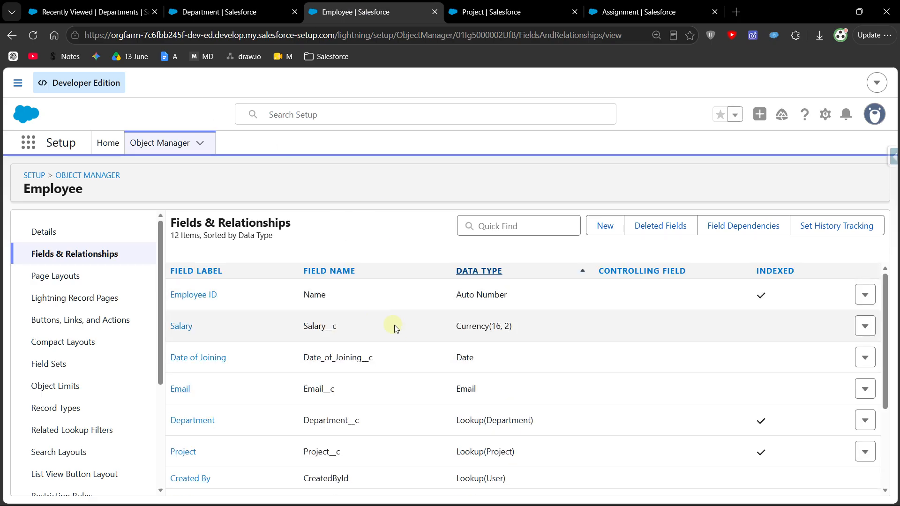
{"action": "scroll", "coordinate": [380, 322], "scroll_direction": "down", "scroll_amount": 3}
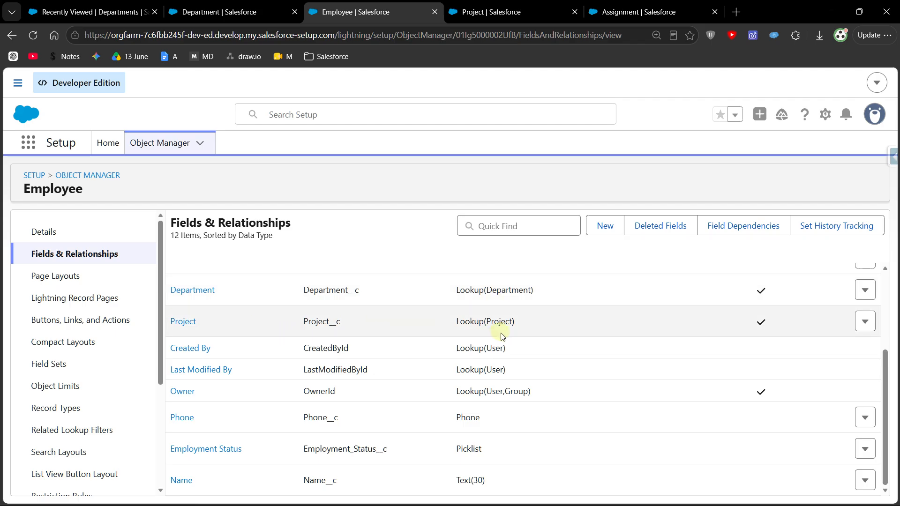
{"action": "scroll", "coordinate": [375, 328], "scroll_direction": "up", "scroll_amount": 3}
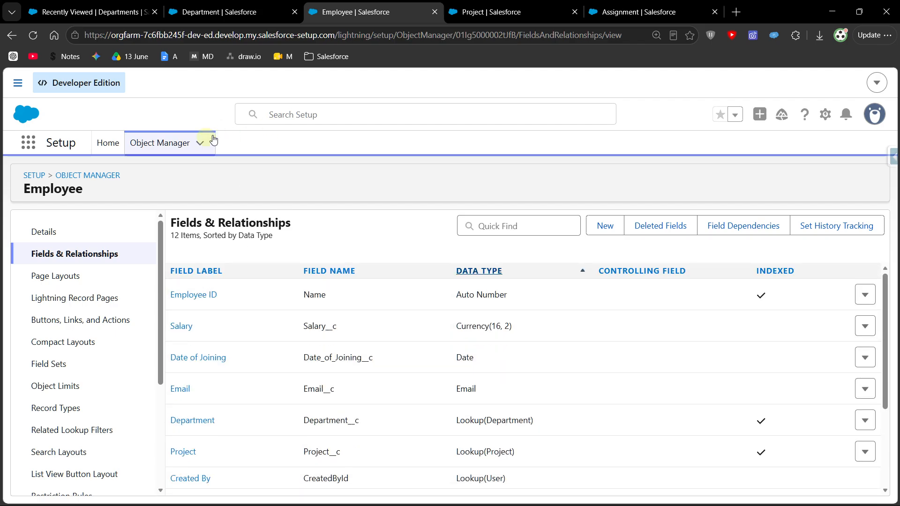
{"action": "left_click", "coordinate": [626, 12]}
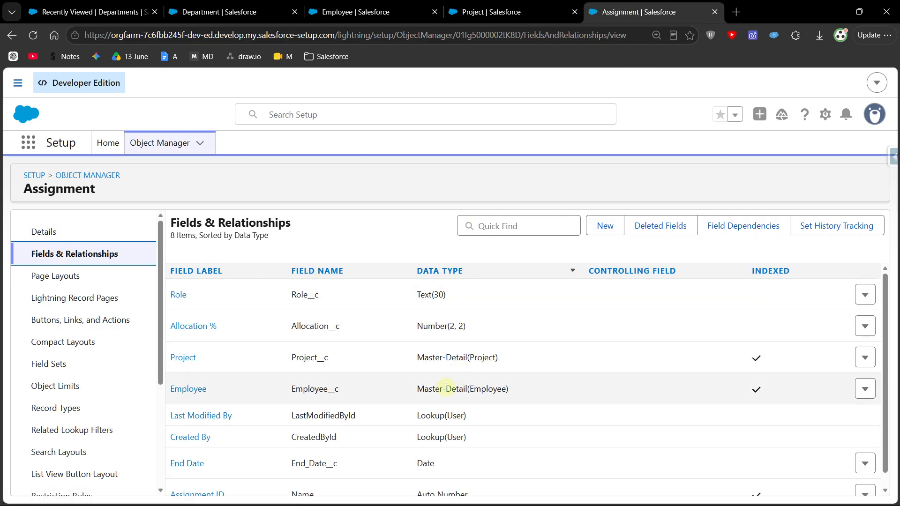
{"action": "left_click_drag", "start_coordinate": [414, 392], "coordinate": [514, 390]}
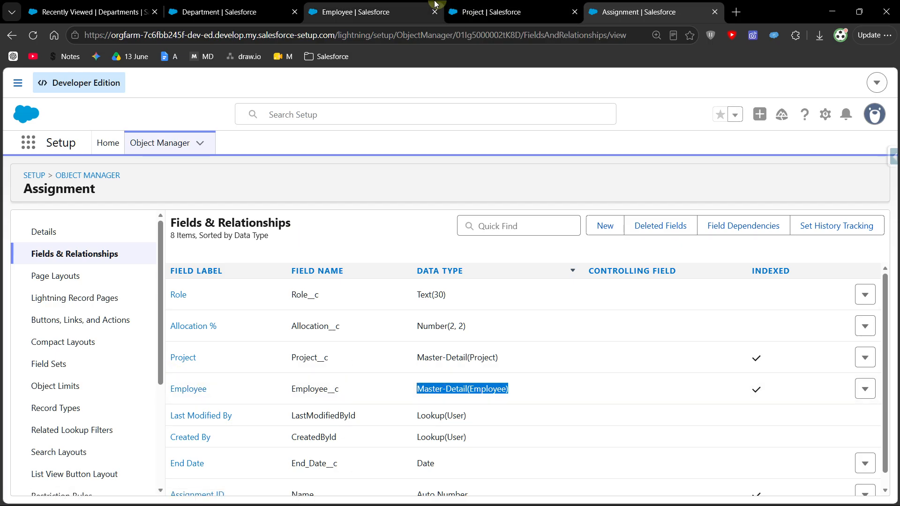
- Start a new custom field on the Employee object and examine whether the Roll-Up Summary data type is offered
{"action": "left_click", "coordinate": [371, 12]}
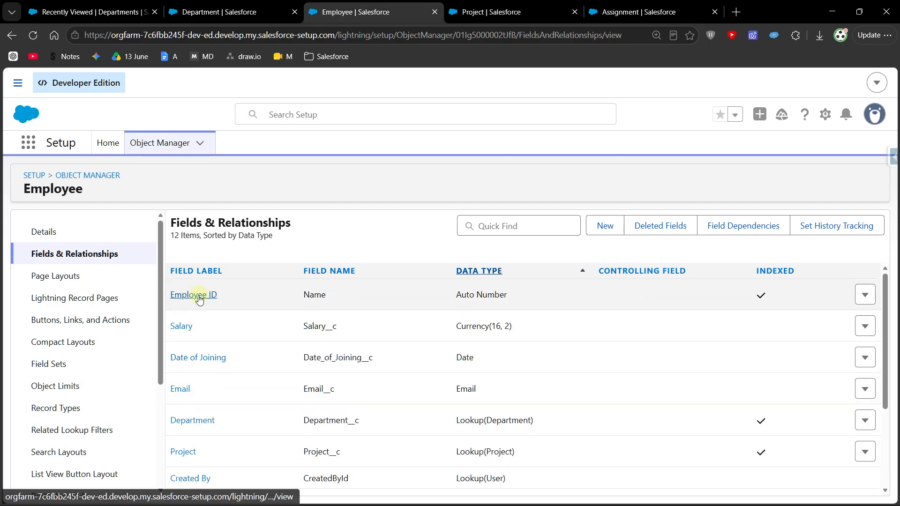
{"action": "left_click", "coordinate": [593, 227]}
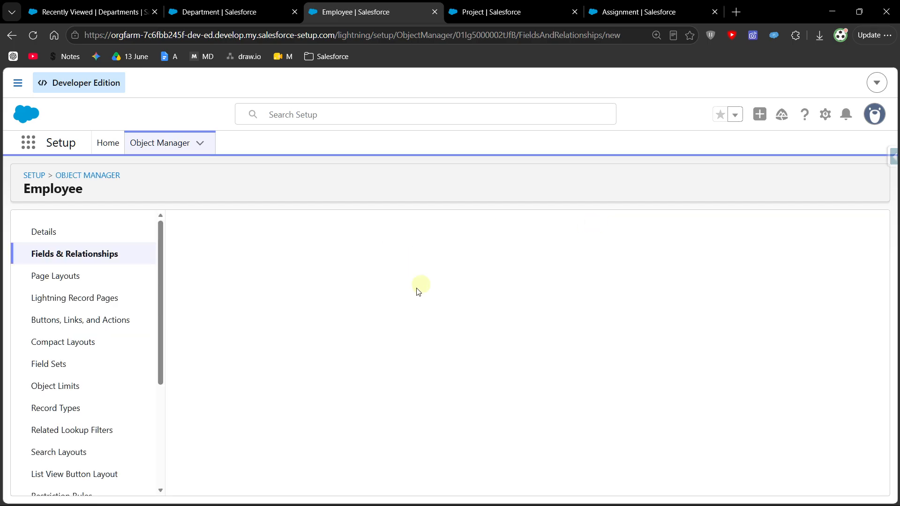
{"action": "scroll", "coordinate": [222, 402], "scroll_direction": "down", "scroll_amount": 3}
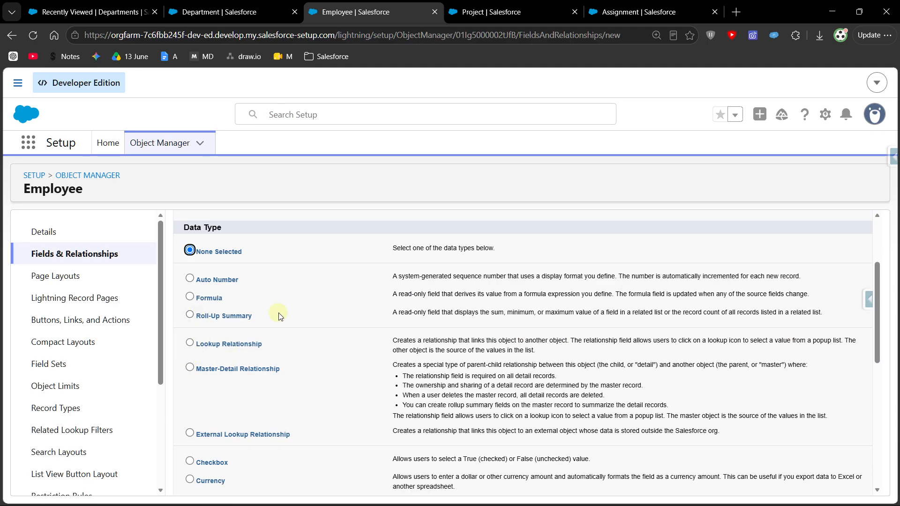
- Open the list of assignments in Employee Management App, and consult the Real-Time Behavior section of the Roll-Up Summary notes
{"action": "left_click", "coordinate": [94, 12]}
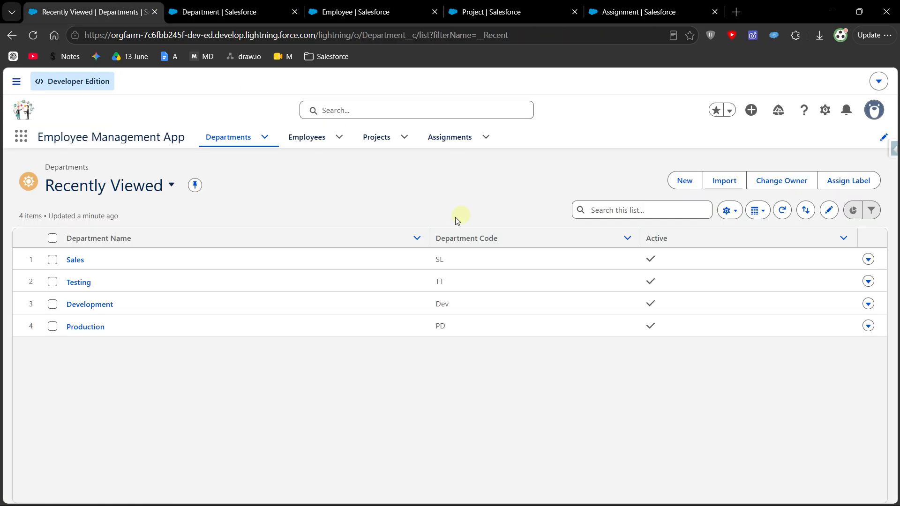
{"action": "left_click", "coordinate": [444, 135]}
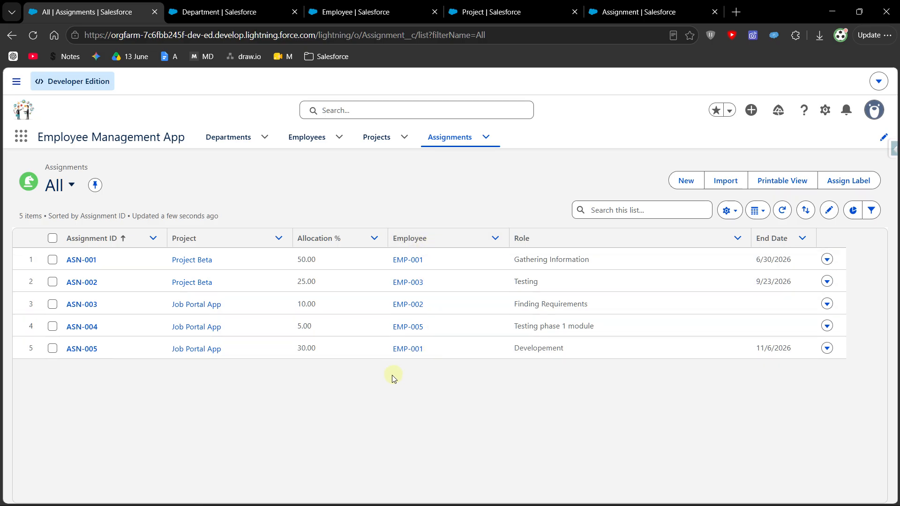
{"action": "key", "text": "alt+Tab"}
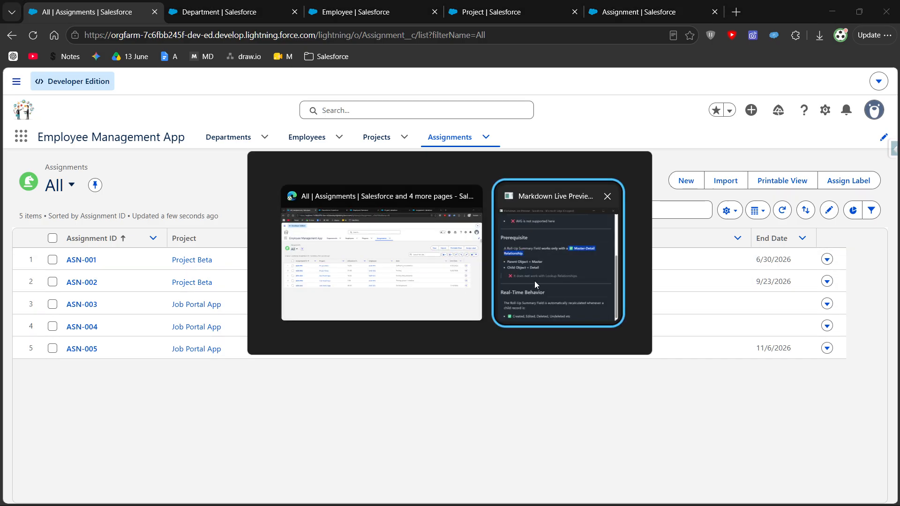
{"action": "left_click", "coordinate": [655, 278]}
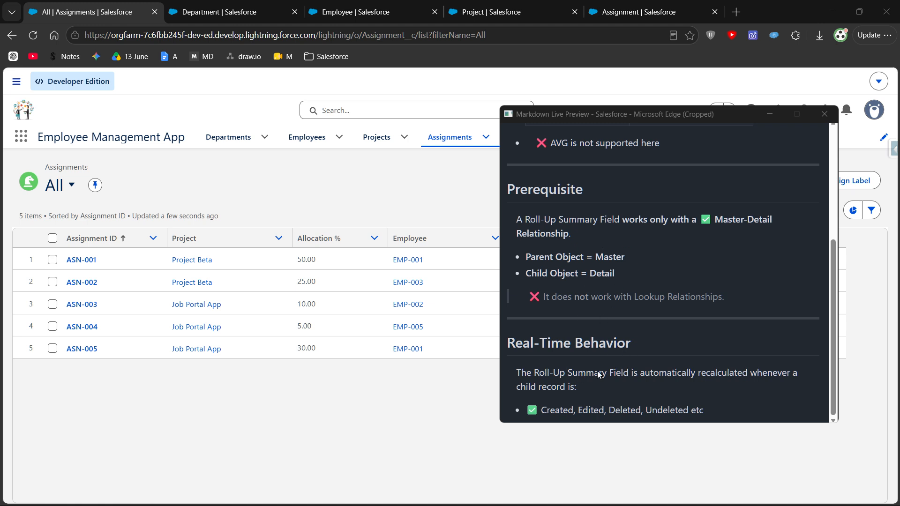
{"action": "left_click_drag", "start_coordinate": [509, 343], "coordinate": [655, 342]}
{"action": "left_click", "coordinate": [617, 373]}
{"action": "left_click", "coordinate": [770, 114]}
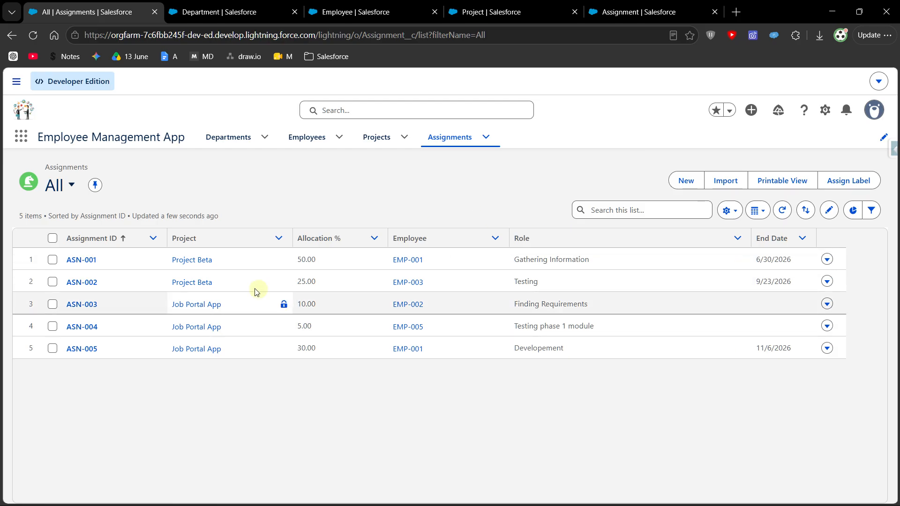
- Open the list of projects and read in the notes when a Roll-Up Summary Field is automatically recalculated
{"action": "left_click", "coordinate": [368, 139]}
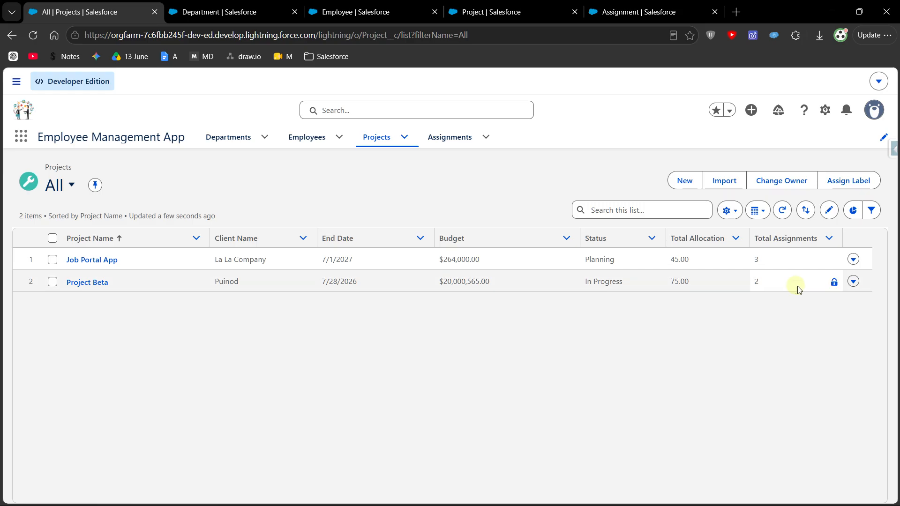
{"action": "key", "text": "alt+Tab"}
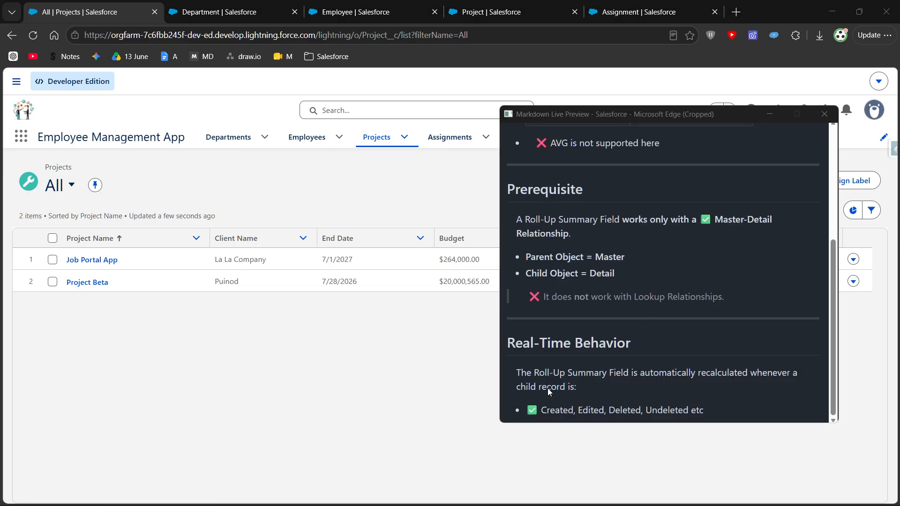
{"action": "left_click_drag", "start_coordinate": [517, 375], "coordinate": [585, 392]}
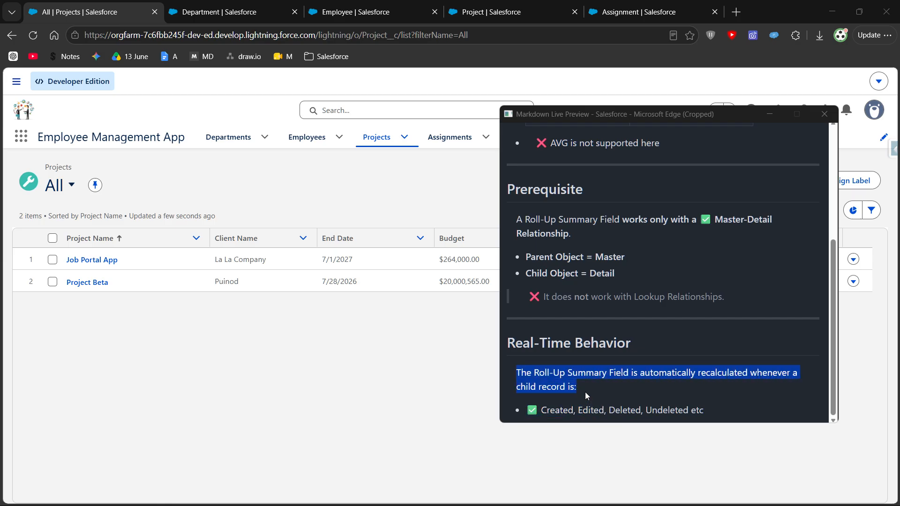
{"action": "left_click", "coordinate": [578, 412]}
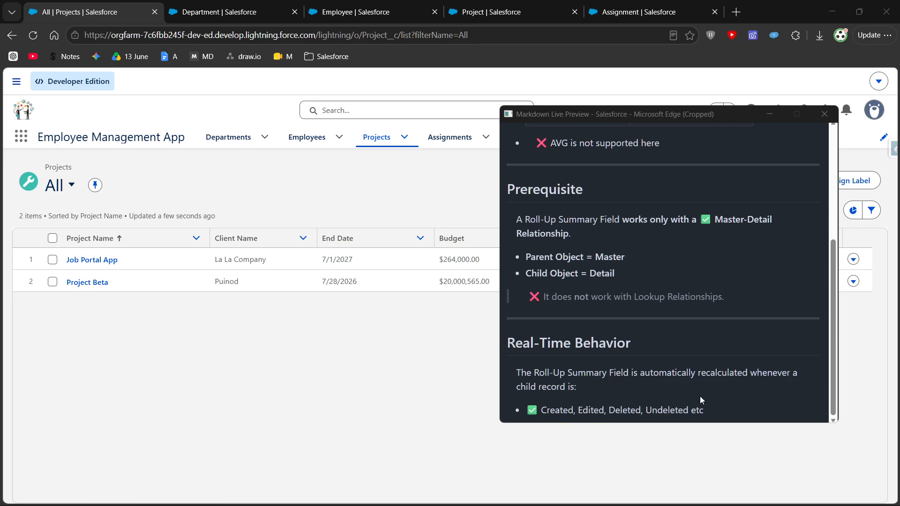
{"action": "left_click", "coordinate": [770, 113]}
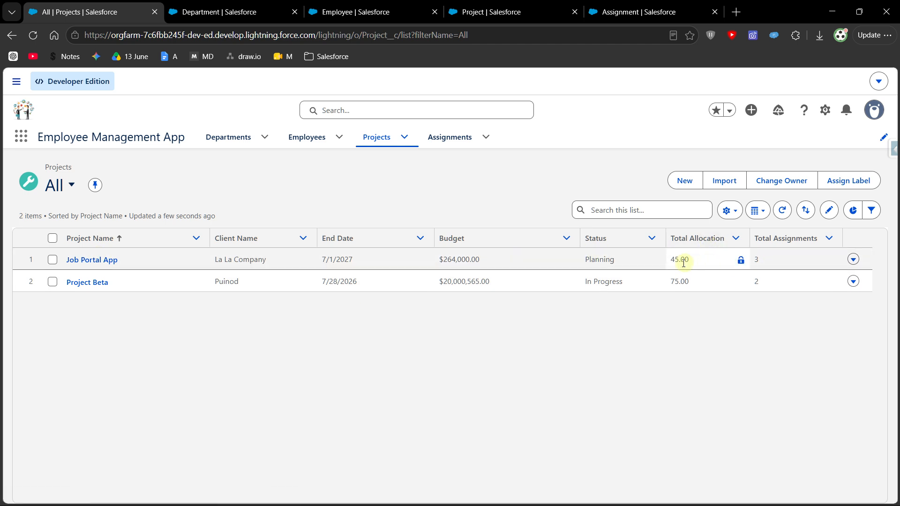
- Check the Total Allocation of the Job Portal App project, and return to the list of assignments
{"action": "left_click_drag", "start_coordinate": [697, 262], "coordinate": [670, 260]}
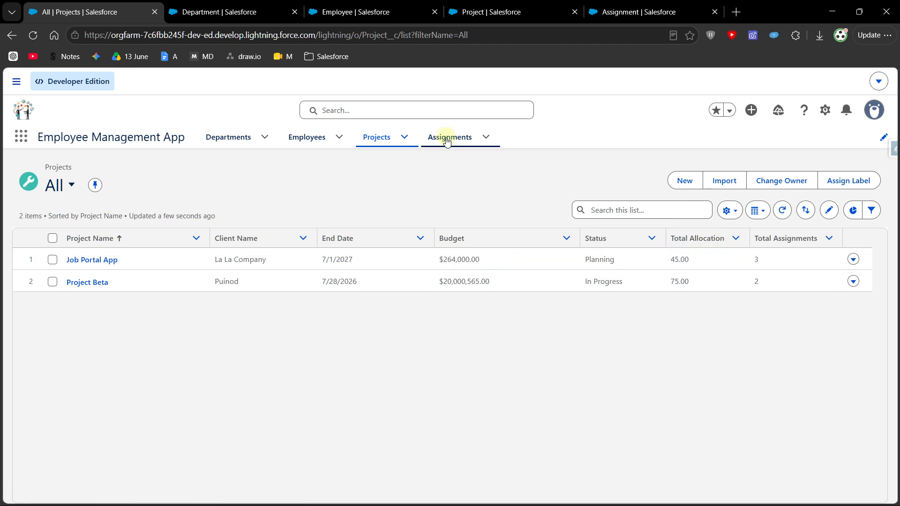
{"action": "left_click", "coordinate": [448, 137]}
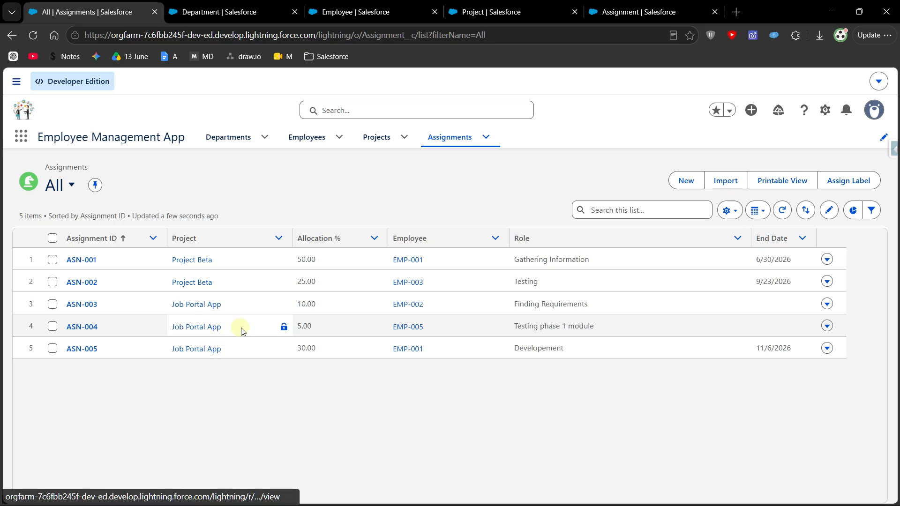
{"action": "left_click", "coordinate": [377, 325]}
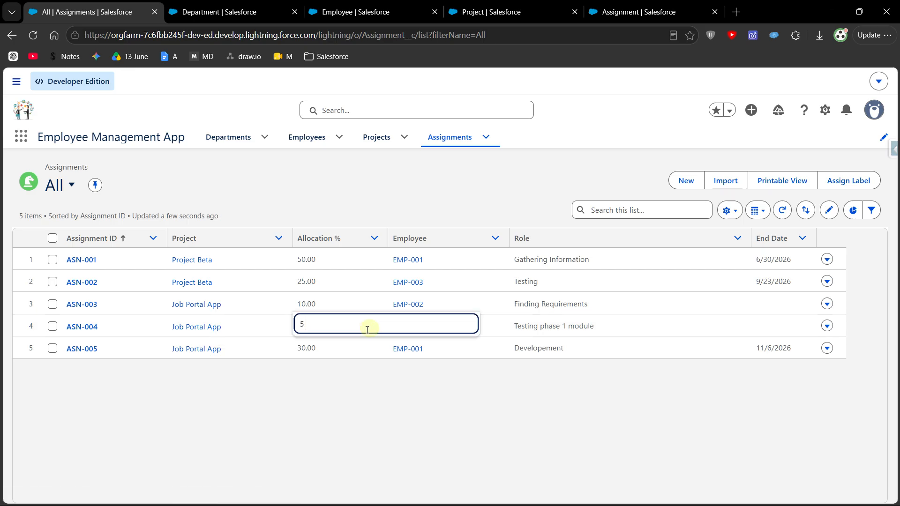
{"action": "left_click_drag", "start_coordinate": [302, 325], "coordinate": [322, 325]}
{"action": "key", "text": "Escape"}
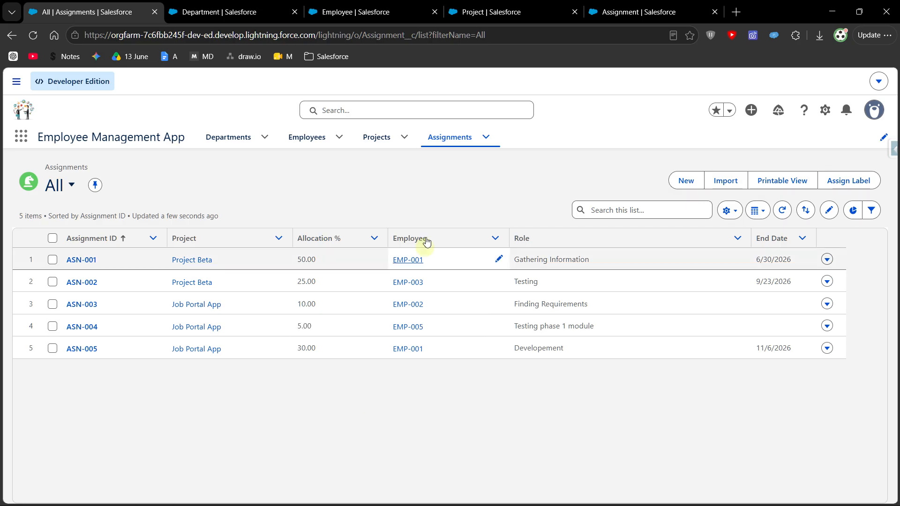
{"action": "left_click", "coordinate": [369, 139]}
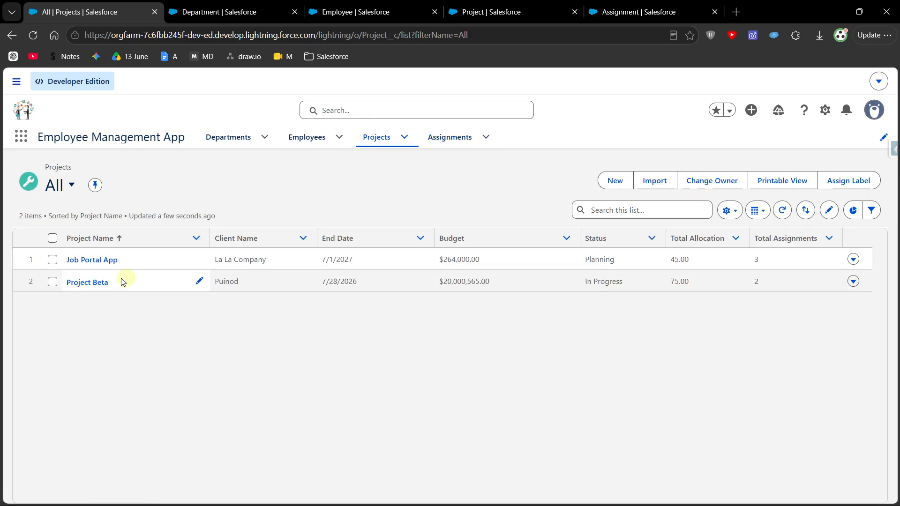
{"action": "left_click", "coordinate": [429, 137]}
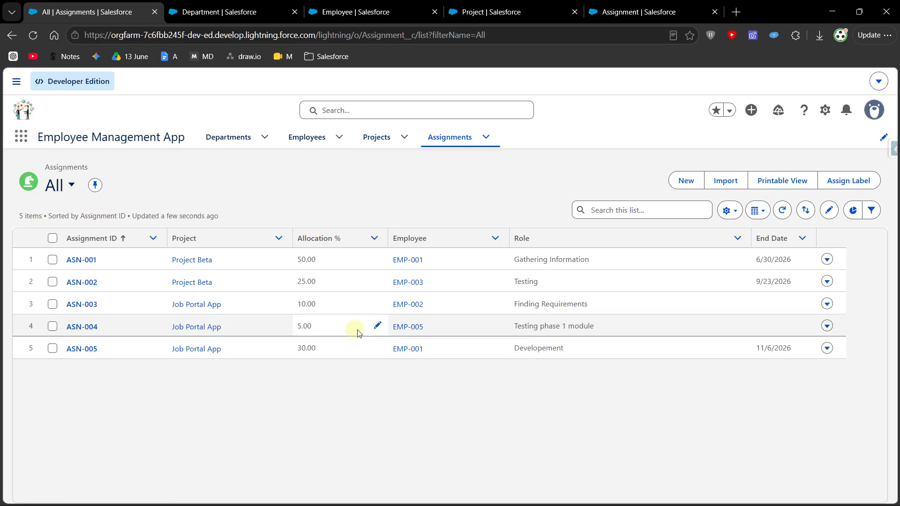
- Set the Allocation % of assignment ASN-003 to 30 and save the list changes
{"action": "left_click", "coordinate": [378, 303]}
{"action": "key", "text": "BackSpace"}
{"action": "key", "text": "BackSpace"}
{"action": "key", "text": "BackSpace"}
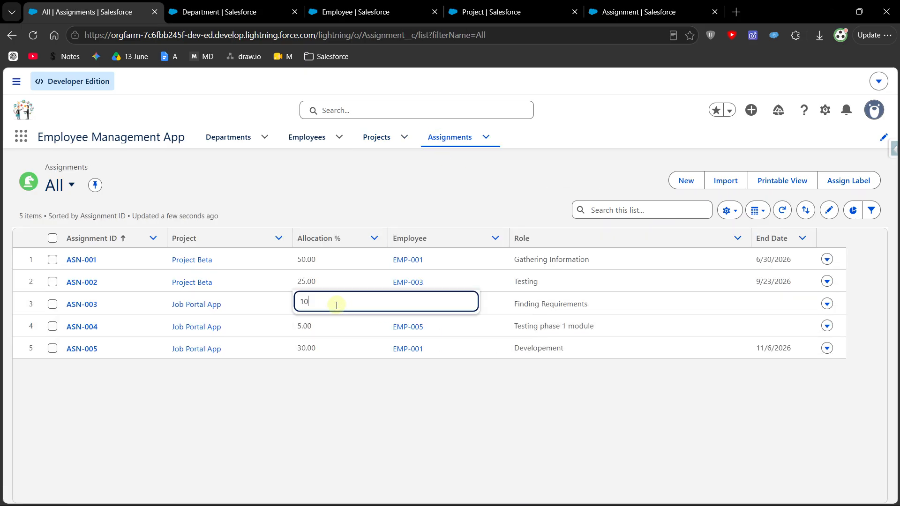
{"action": "key", "text": "BackSpace"}
{"action": "type", "text": "30"}
{"action": "left_click", "coordinate": [339, 389]}
{"action": "left_click", "coordinate": [471, 488]}
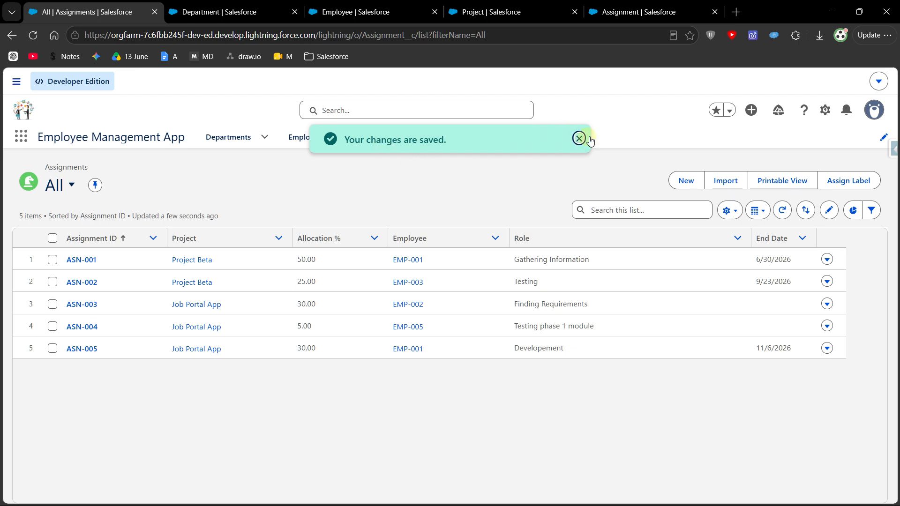
{"action": "left_click", "coordinate": [579, 138]}
- Check the Total Allocation of Job Portal App in the list of projects, and inspect the record's Last Modified By details
{"action": "left_click", "coordinate": [377, 137]}
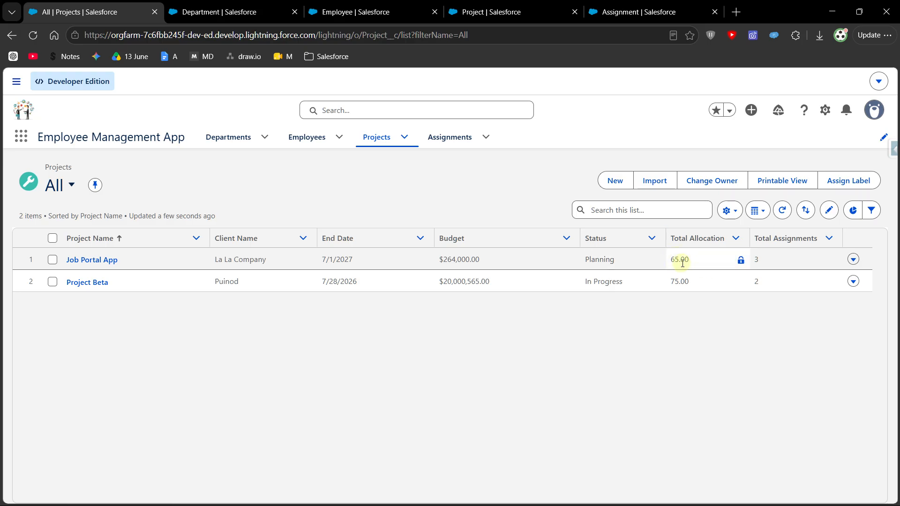
{"action": "left_click", "coordinate": [115, 260]}
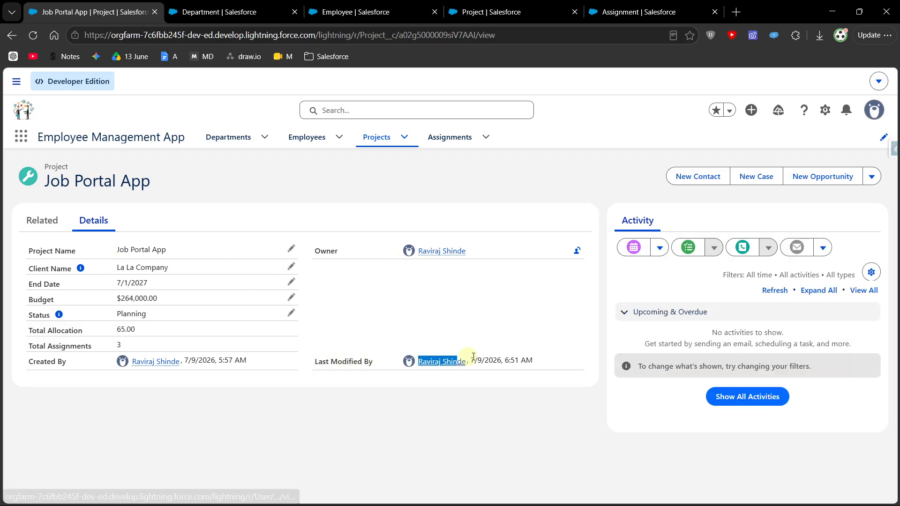
{"action": "mouse_move", "coordinate": [536, 352]}
{"action": "left_mouse_down"}
{"action": "mouse_move", "coordinate": [510, 358]}
{"action": "mouse_move", "coordinate": [539, 367]}
{"action": "left_mouse_up"}
{"action": "left_click", "coordinate": [540, 384]}
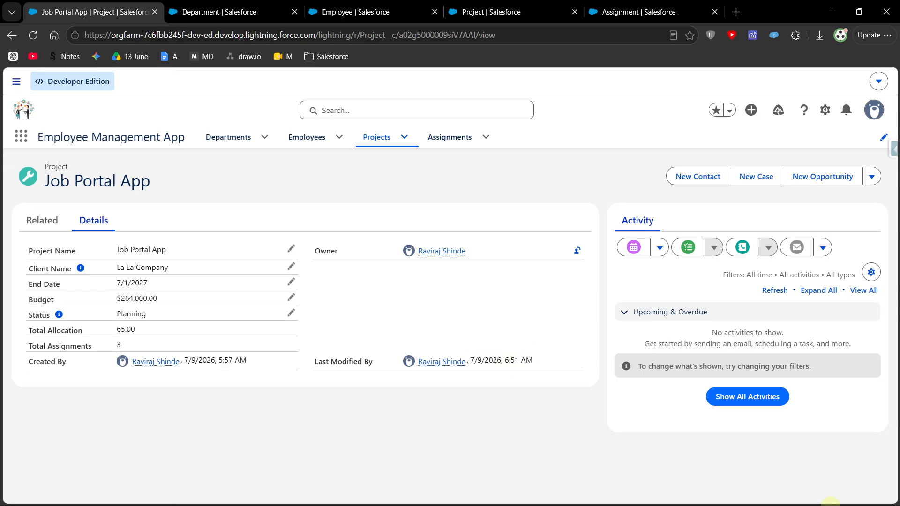
{"action": "mouse_move", "coordinate": [858, 492]}
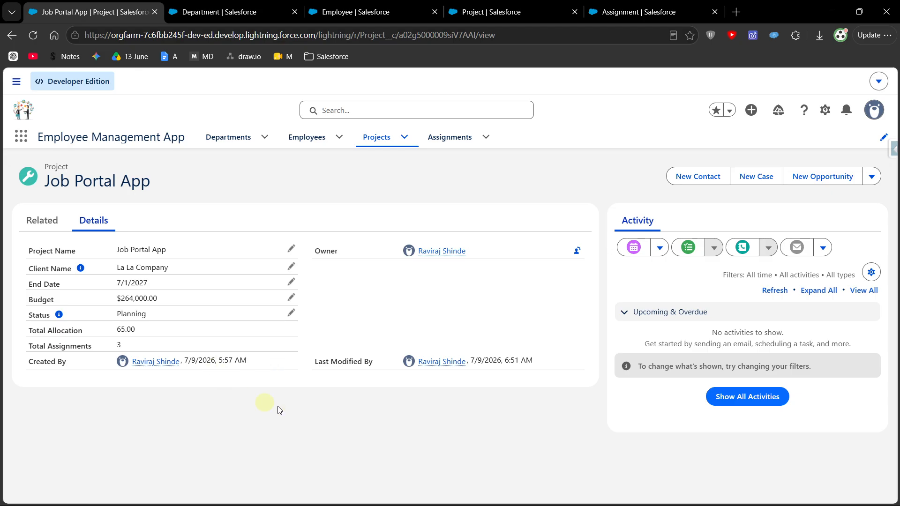
{"action": "left_click", "coordinate": [41, 39]}
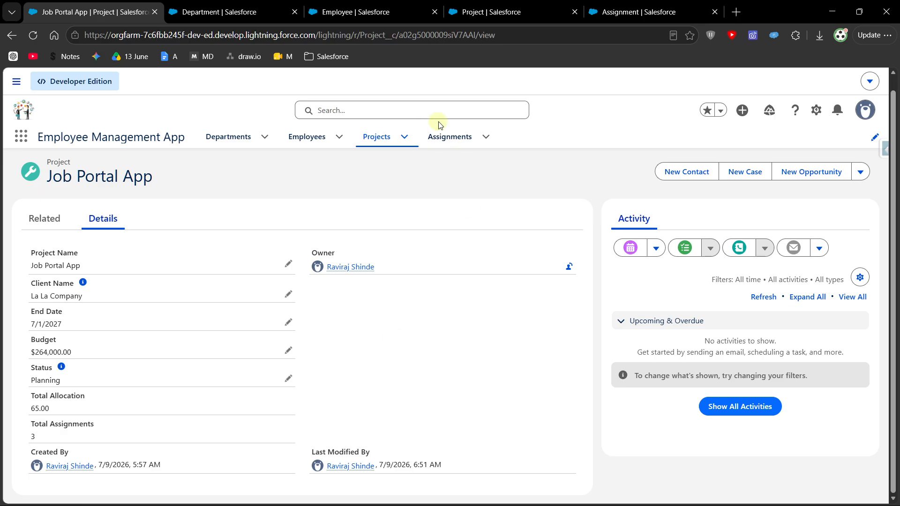
- Compare the allocations in the list of assignments with the projects' Total Allocation, and reopen the Job Portal App record
{"action": "left_click", "coordinate": [451, 140]}
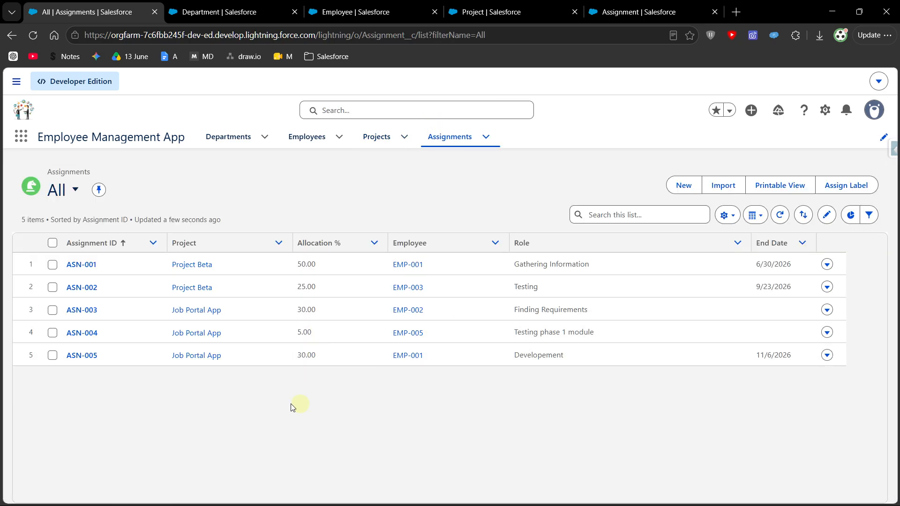
{"action": "left_click", "coordinate": [378, 137]}
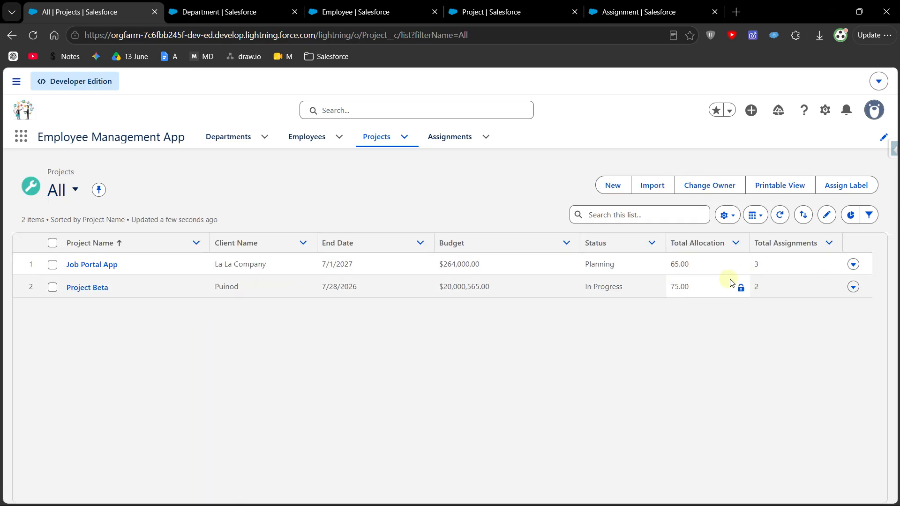
{"action": "left_click", "coordinate": [75, 264]}
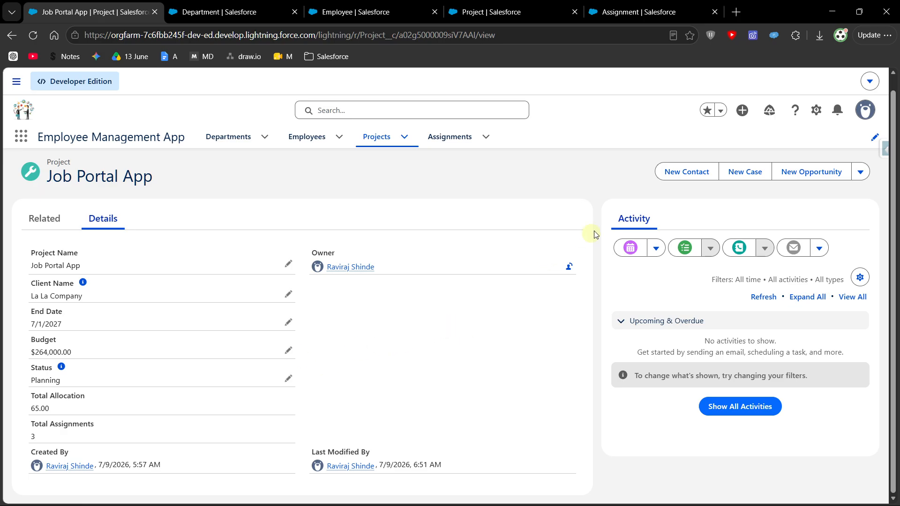
- Review the Roll-Up Summary Field definition and the aggregate functions COUNT, SUM, MIN and MAX in the notes
{"action": "key", "text": "alt+Tab"}
{"action": "scroll", "coordinate": [712, 209], "scroll_direction": "up", "scroll_amount": 5}
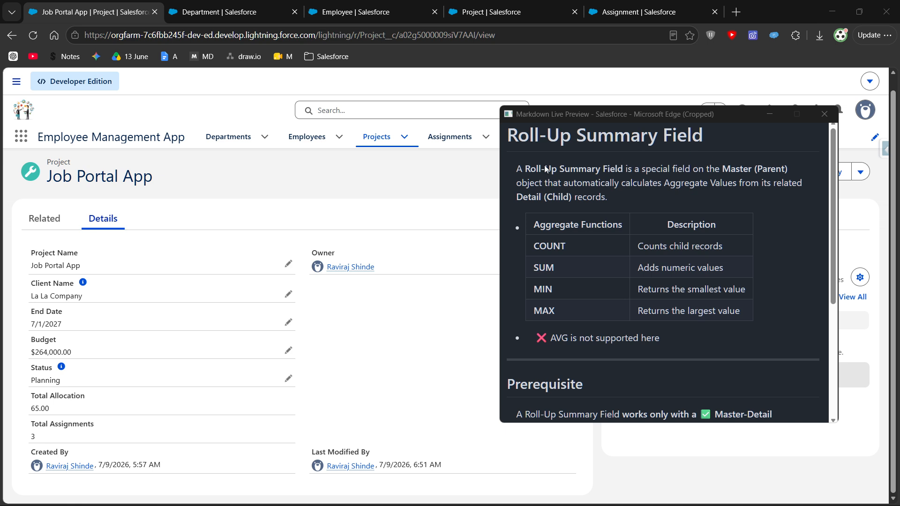
{"action": "left_click_drag", "start_coordinate": [526, 166], "coordinate": [619, 167]}
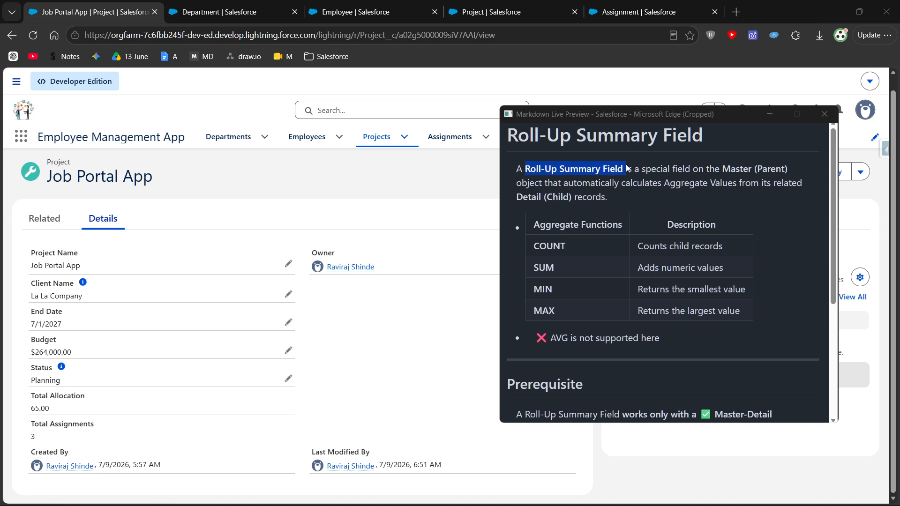
{"action": "left_click", "coordinate": [681, 194]}
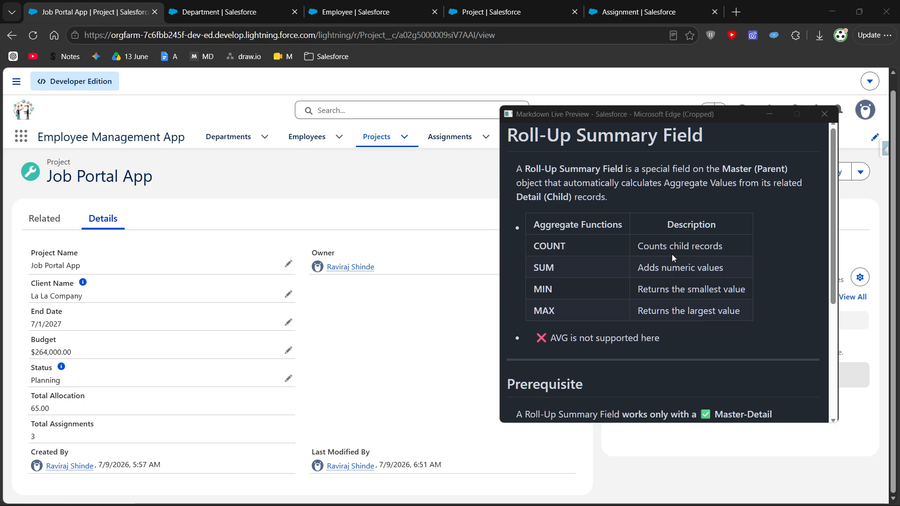
{"action": "left_click_drag", "start_coordinate": [527, 212], "coordinate": [624, 219]}
{"action": "left_click", "coordinate": [615, 260]}
{"action": "left_click_drag", "start_coordinate": [535, 246], "coordinate": [570, 250]}
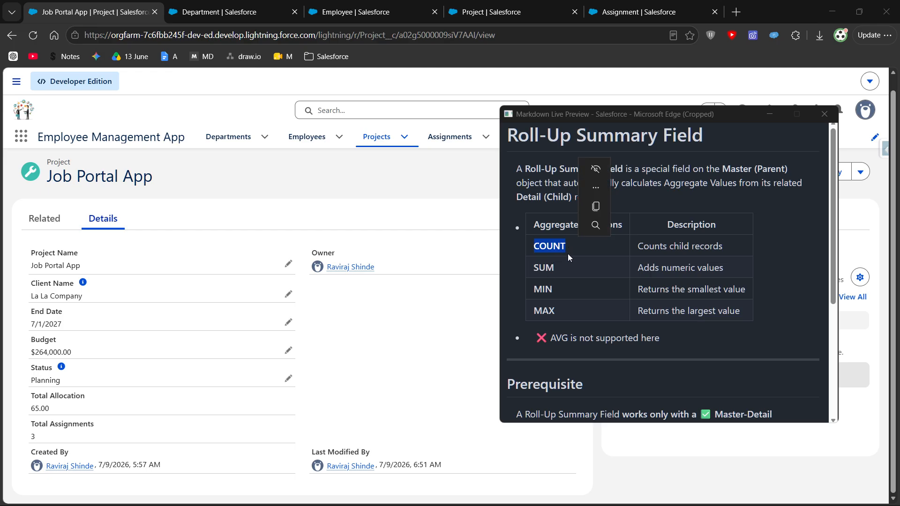
{"action": "left_click", "coordinate": [538, 275]}
{"action": "left_click_drag", "start_coordinate": [540, 266], "coordinate": [555, 286]}
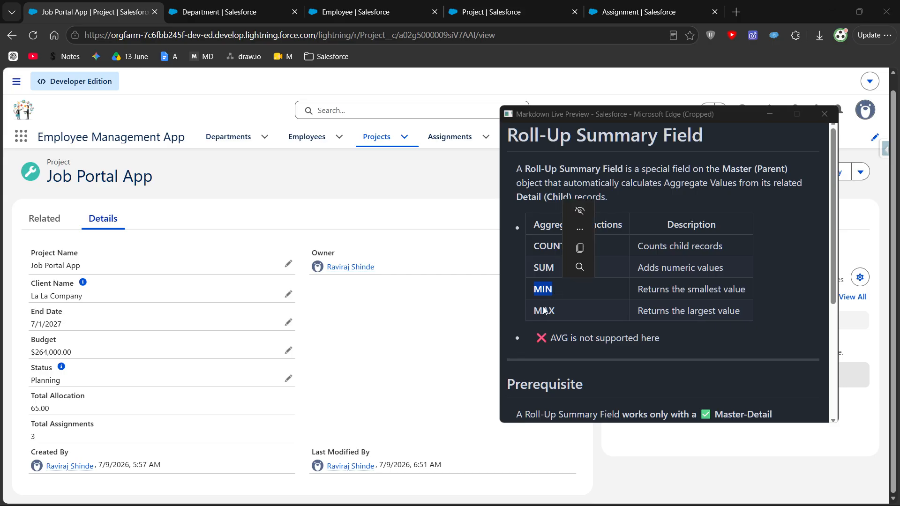
{"action": "double_click", "coordinate": [544, 312]}
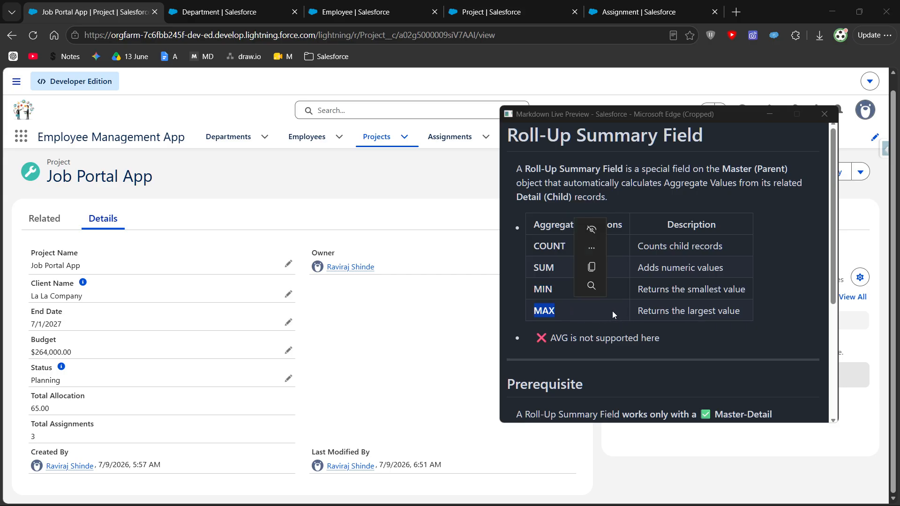
{"action": "left_click", "coordinate": [770, 114]}
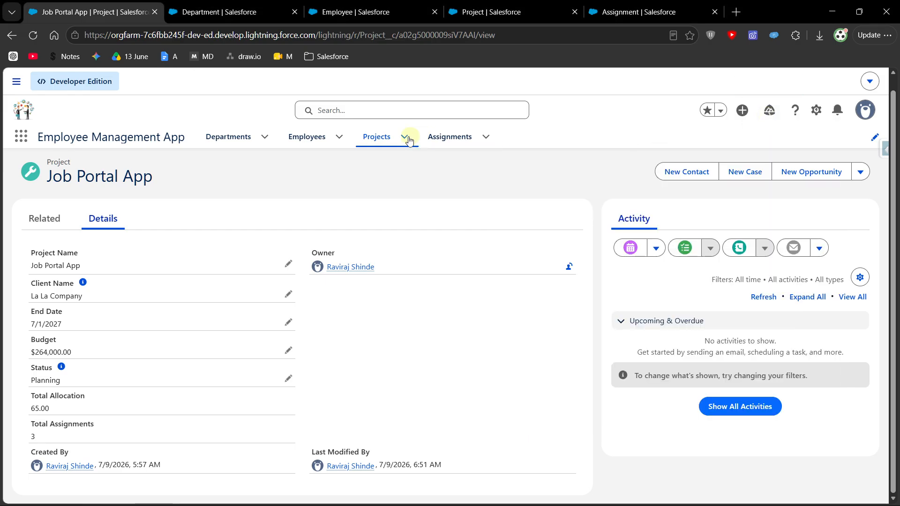
- Review the Total Assignments column in the list of projects against the project entries in the list of assignments
{"action": "left_click", "coordinate": [383, 138]}
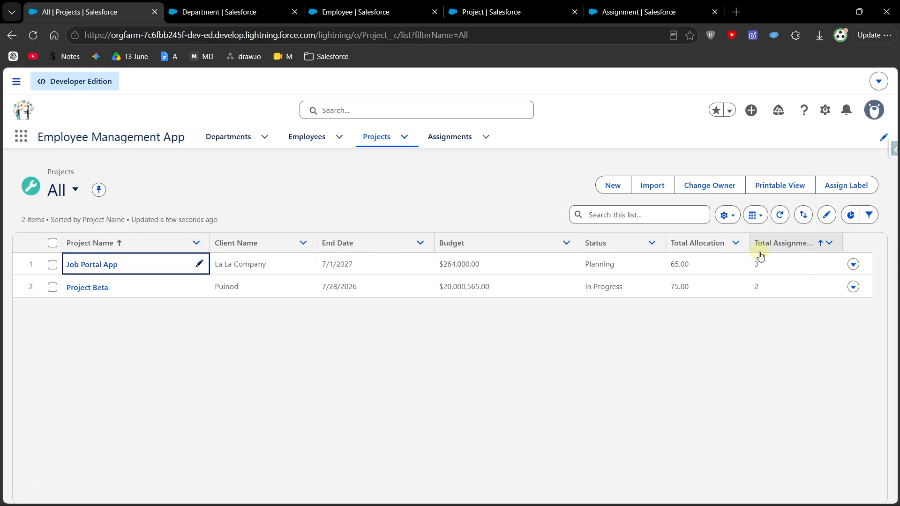
{"action": "left_click", "coordinate": [443, 138]}
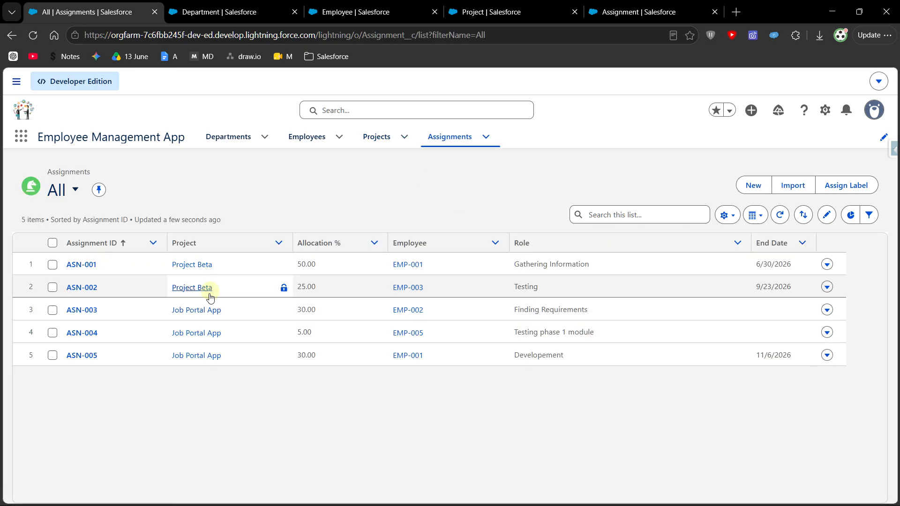